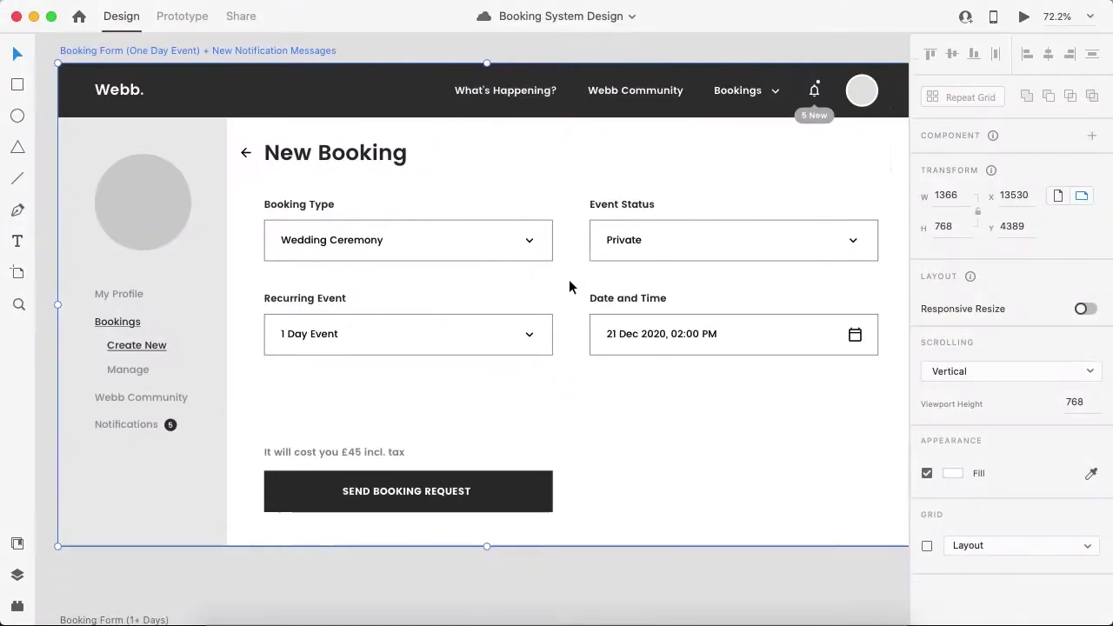
# - Examine the Booking Type field and its list of options on the Booking Form (1+ Days) artboard
pyautogui.scroll(-10, 569, 287)
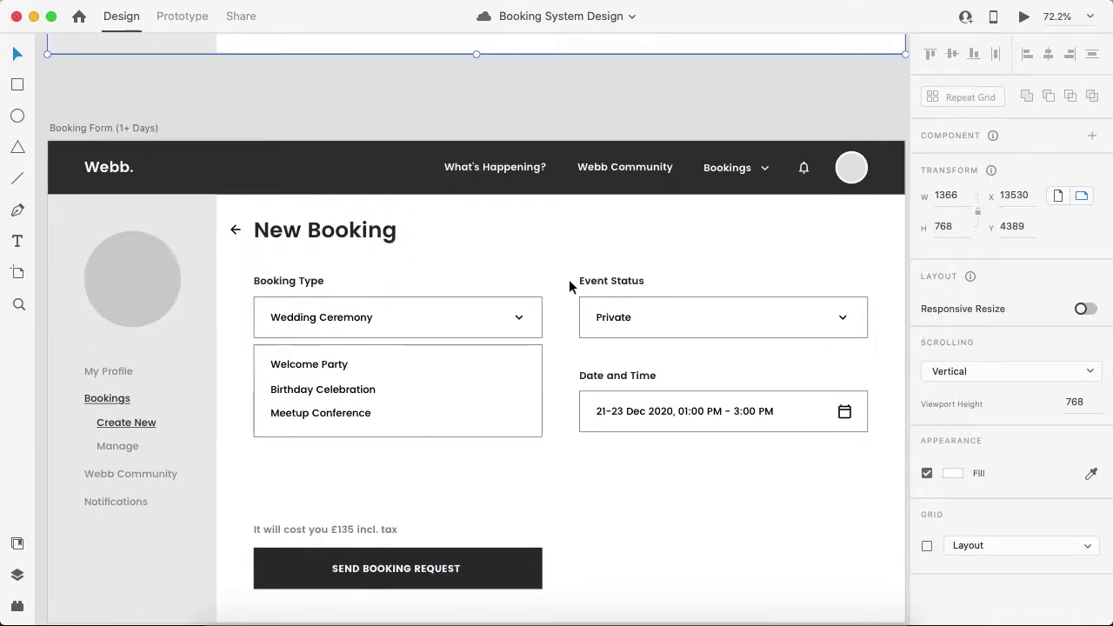
pyautogui.scroll(3, 335, 370)
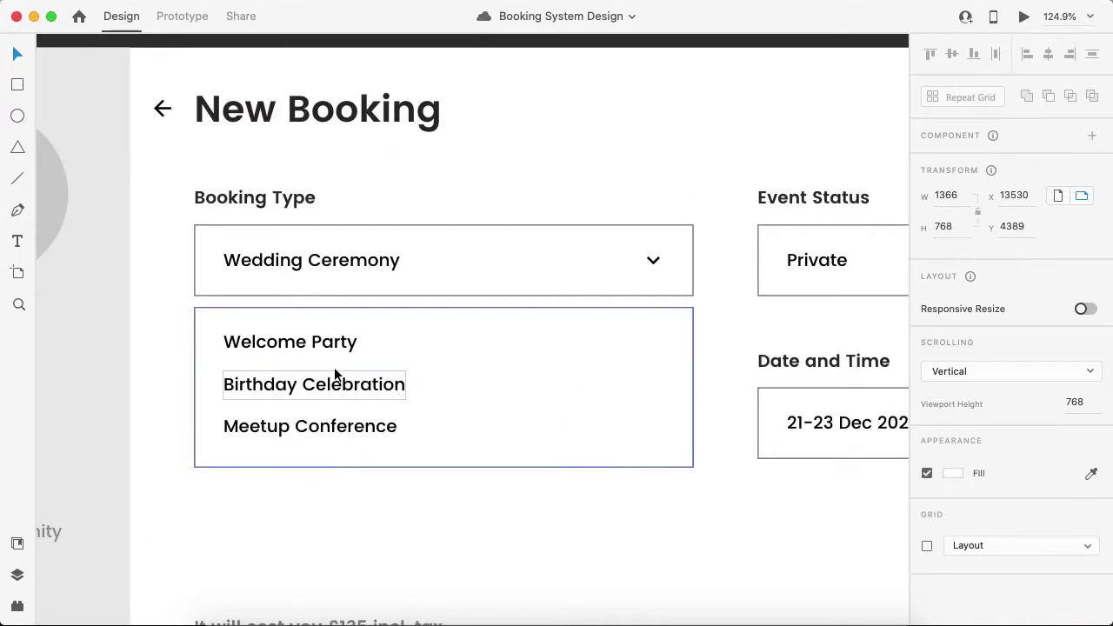
pyautogui.click(325, 352)
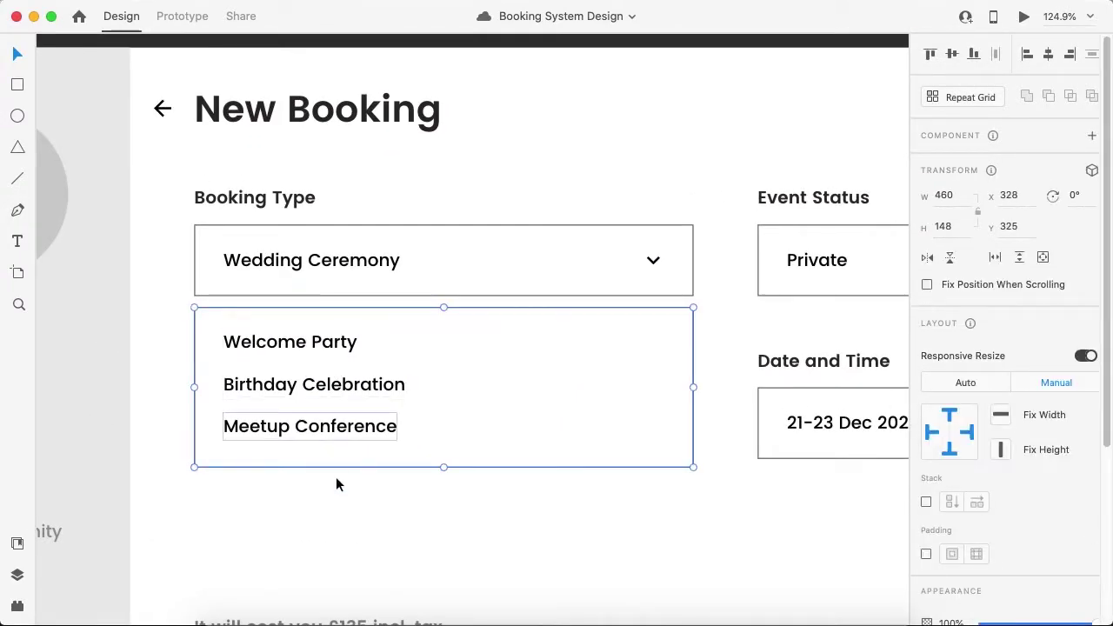
pyautogui.click(353, 561)
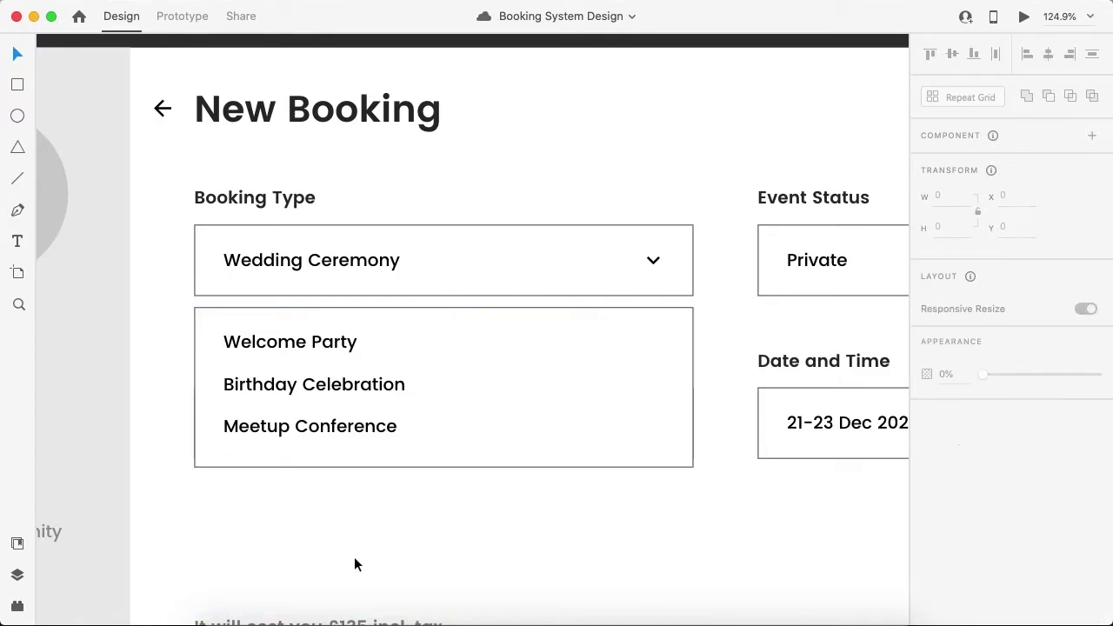
pyautogui.click(356, 276)
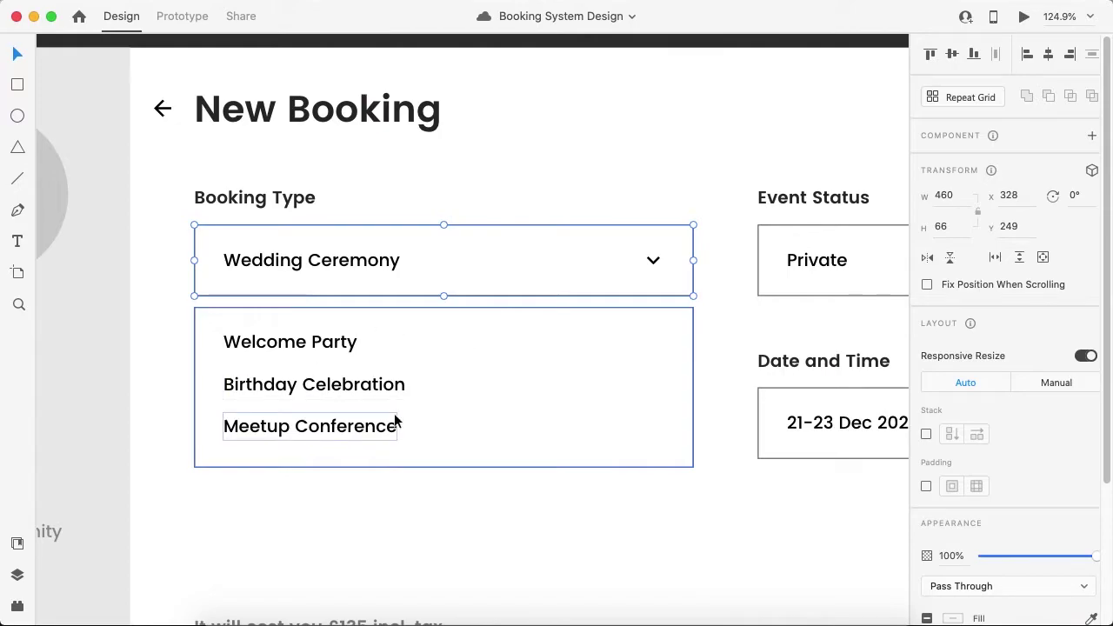
pyautogui.click(415, 485)
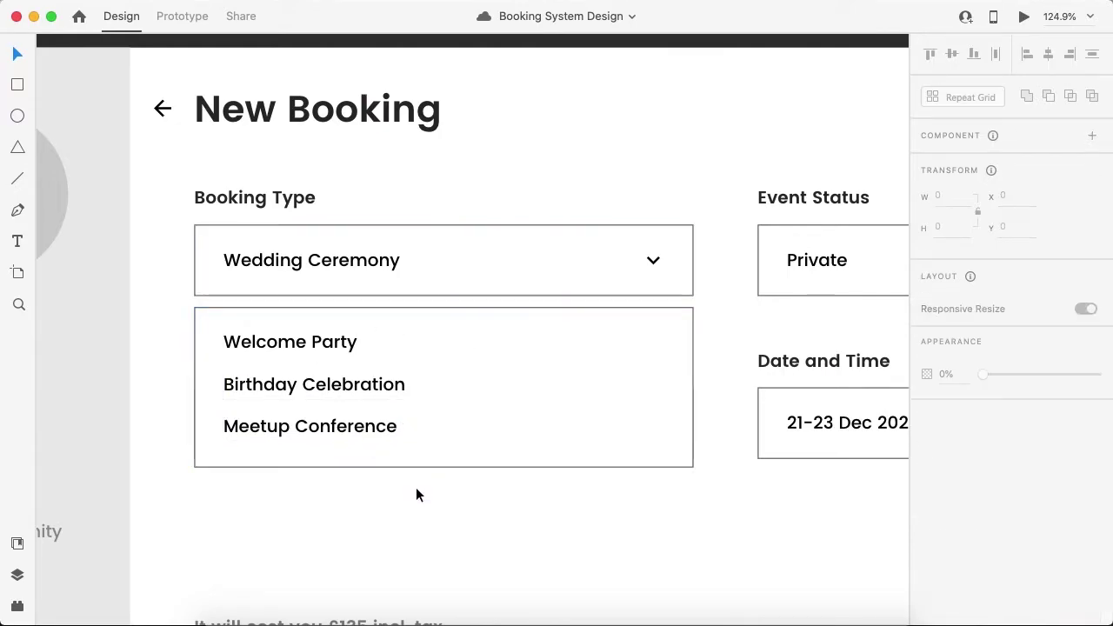
pyautogui.click(331, 350)
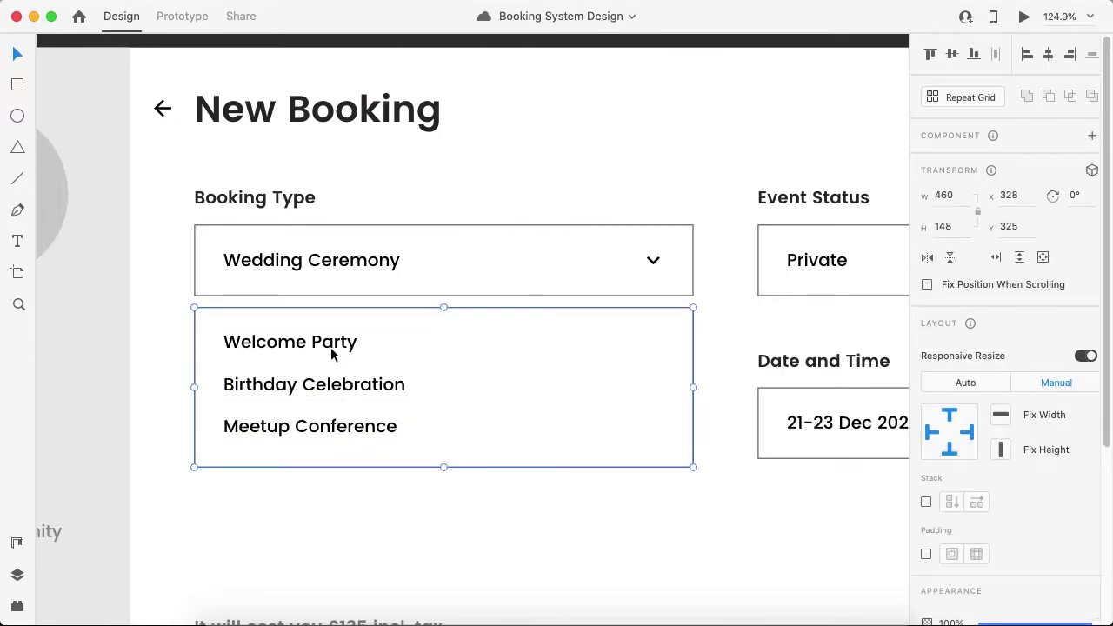
pyautogui.click(551, 204)
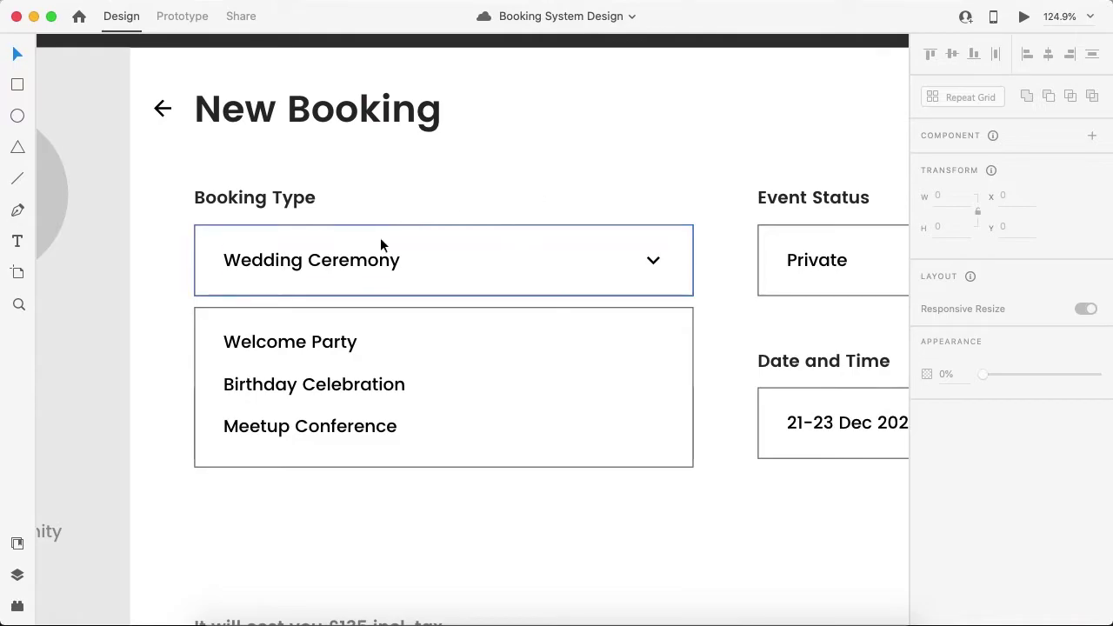
pyautogui.click(351, 269)
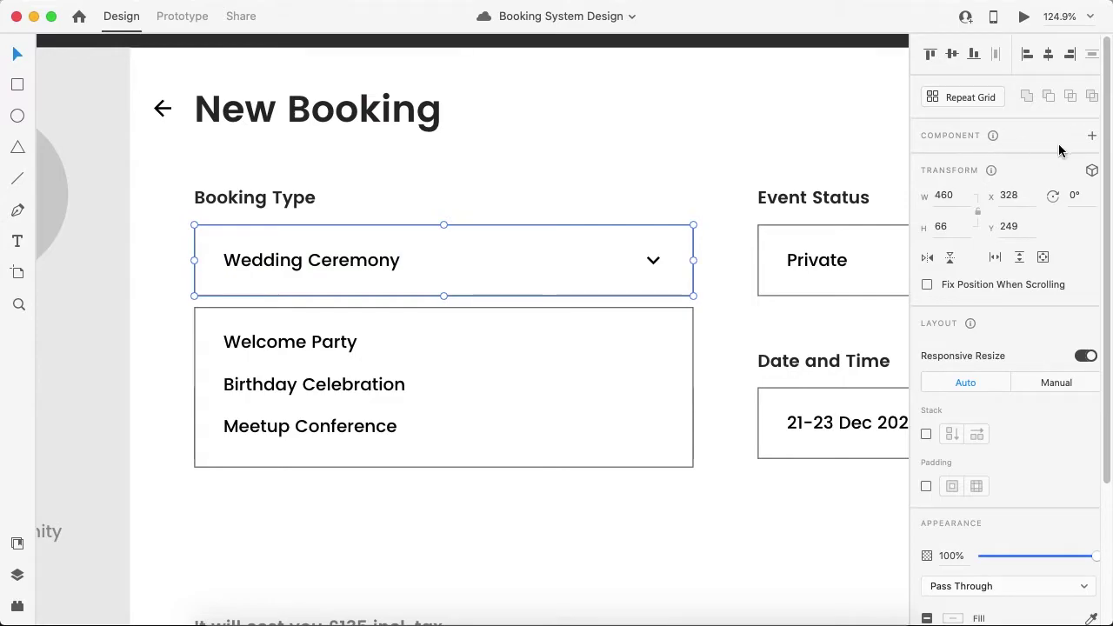
pyautogui.click(564, 203)
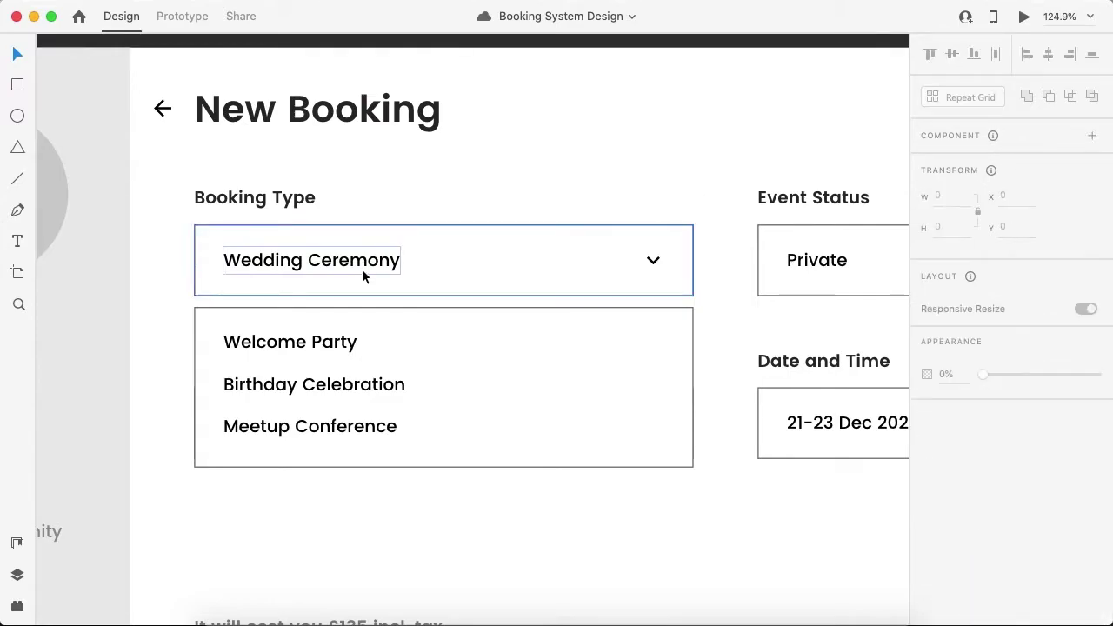
# - Turn the Wedding Ceremony field into a component and add a new state named Dropdown Menu
pyautogui.click(359, 271)
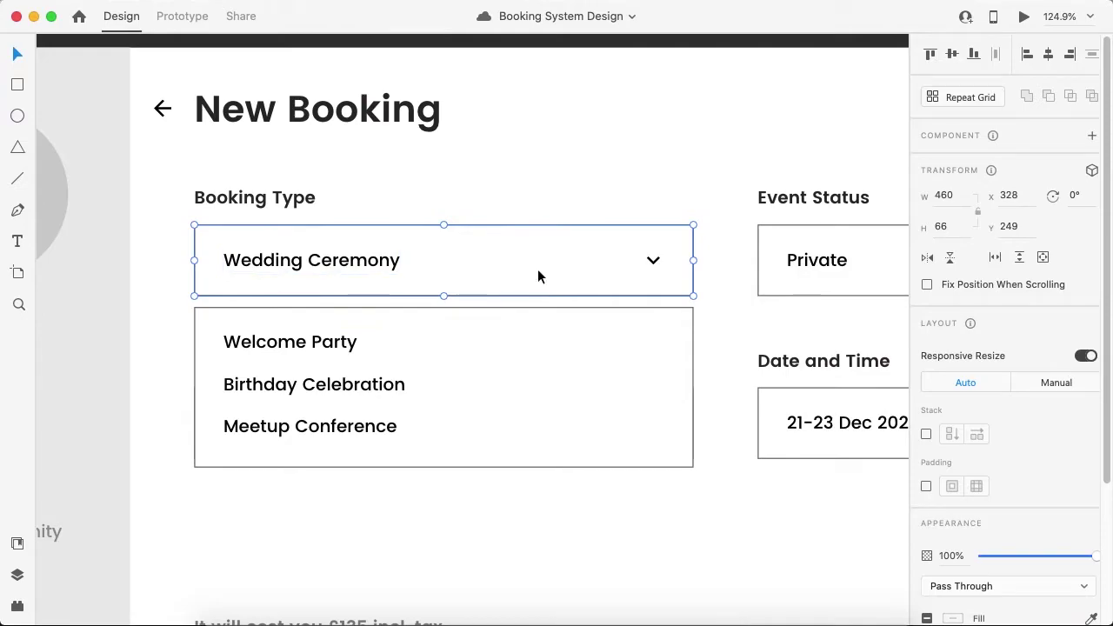
pyautogui.click(1092, 137)
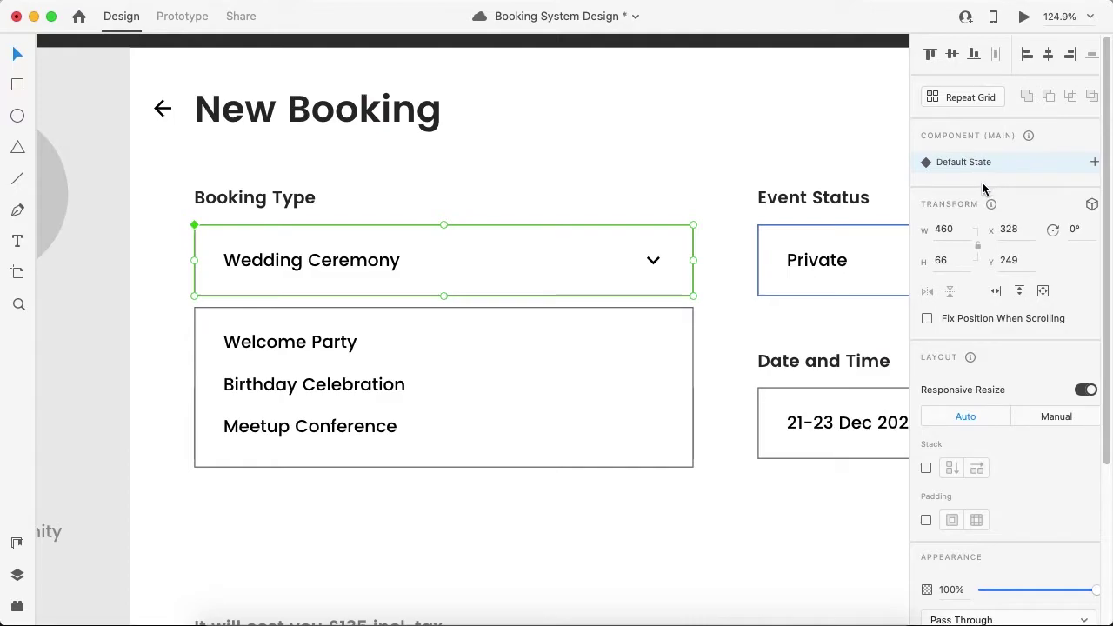
pyautogui.click(1094, 165)
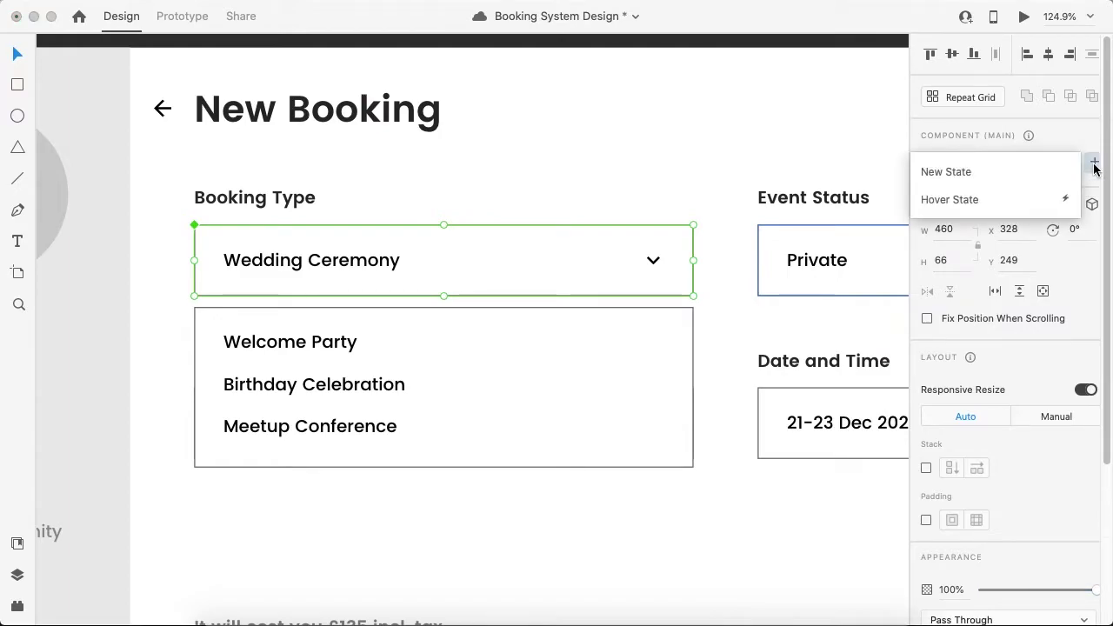
pyautogui.click(952, 175)
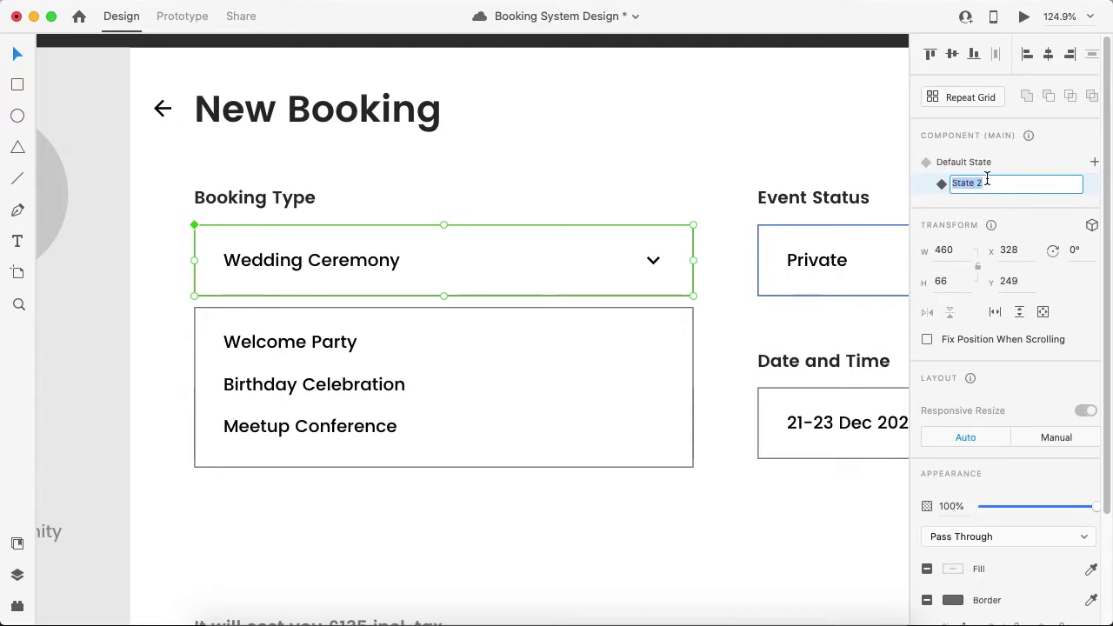
pyautogui.write('Dropdown Menu')
pyautogui.click(555, 140)
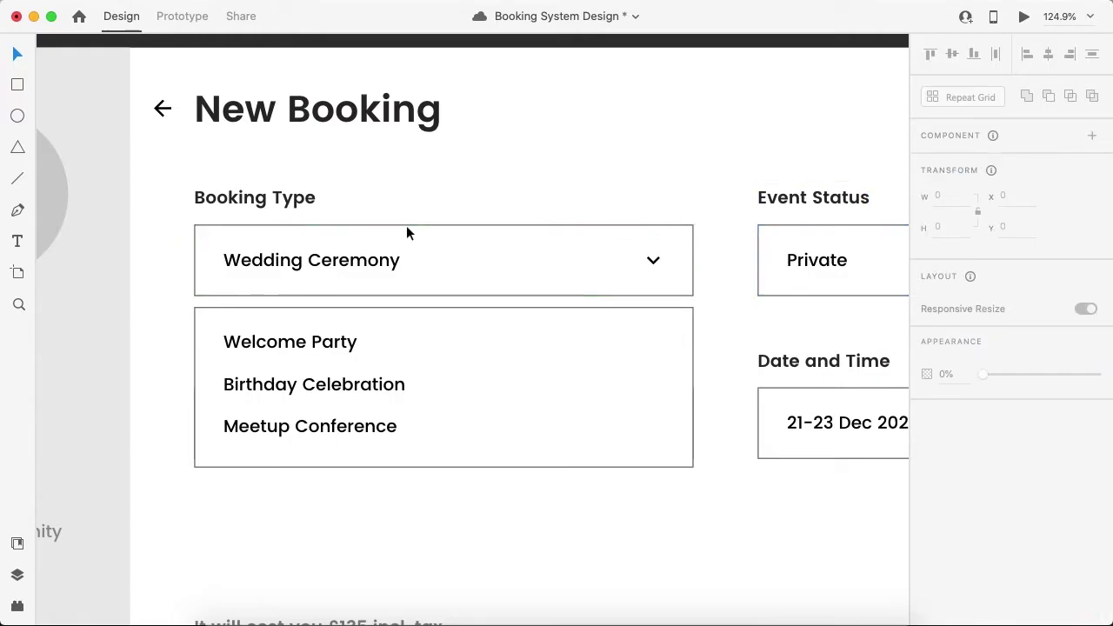
# - Add another new state named Birthday Celebration to the Booking Type field component
pyautogui.click(373, 259)
pyautogui.click(1094, 162)
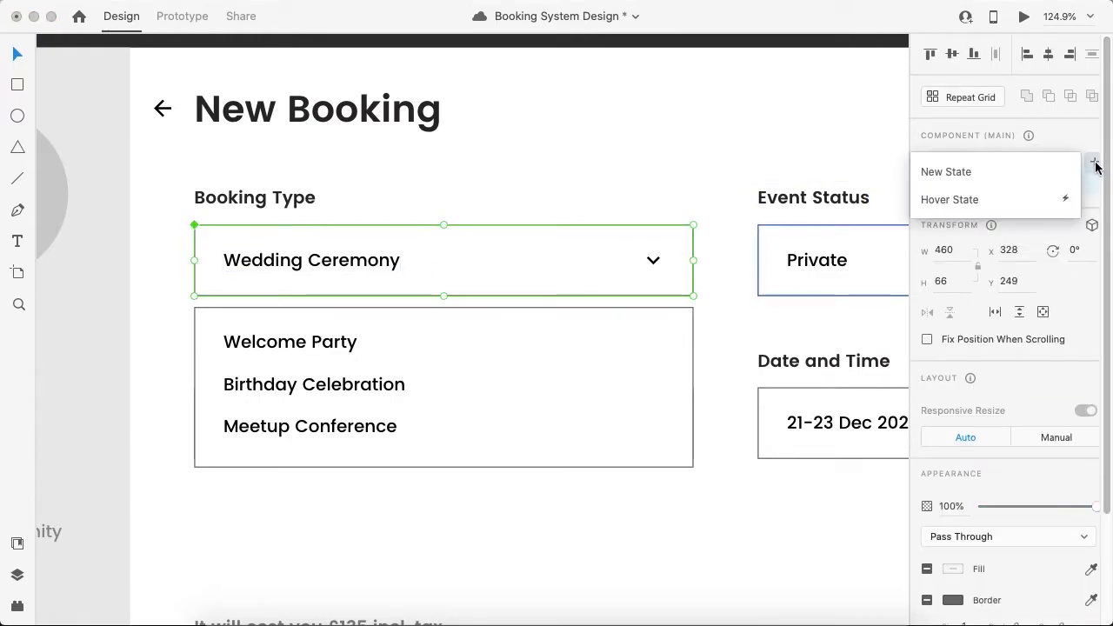
pyautogui.click(999, 172)
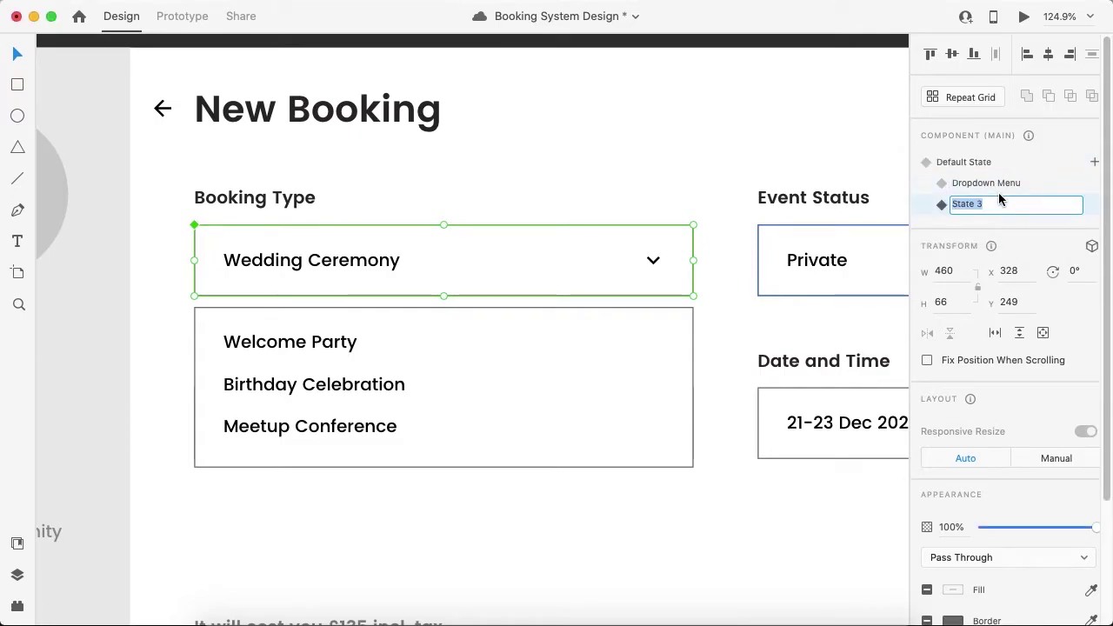
pyautogui.write('Birthday Celebration')
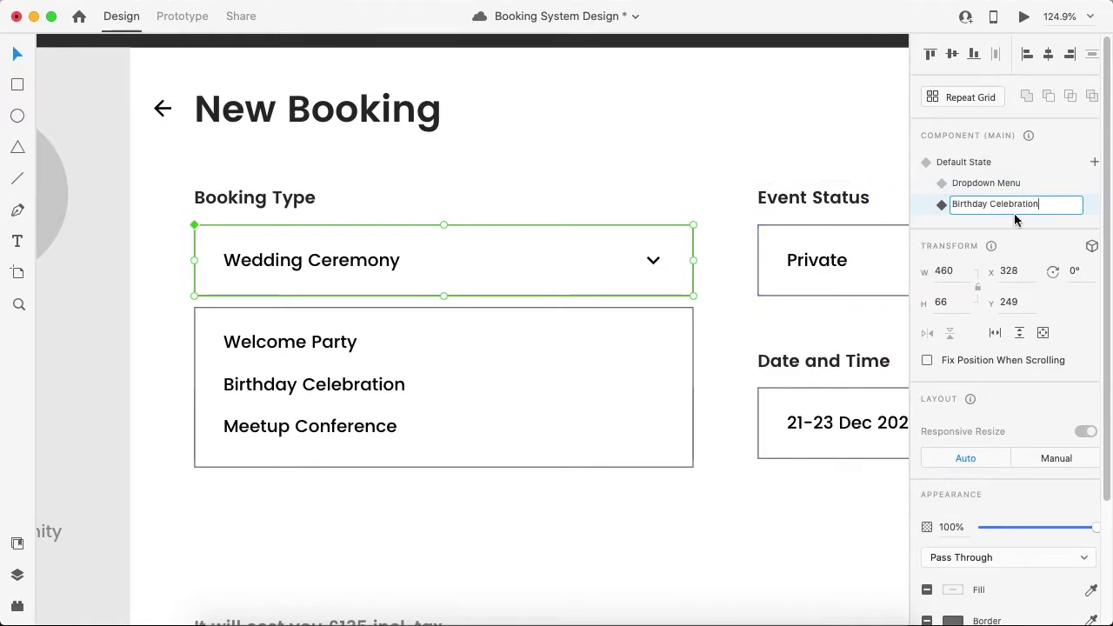
pyautogui.click(636, 167)
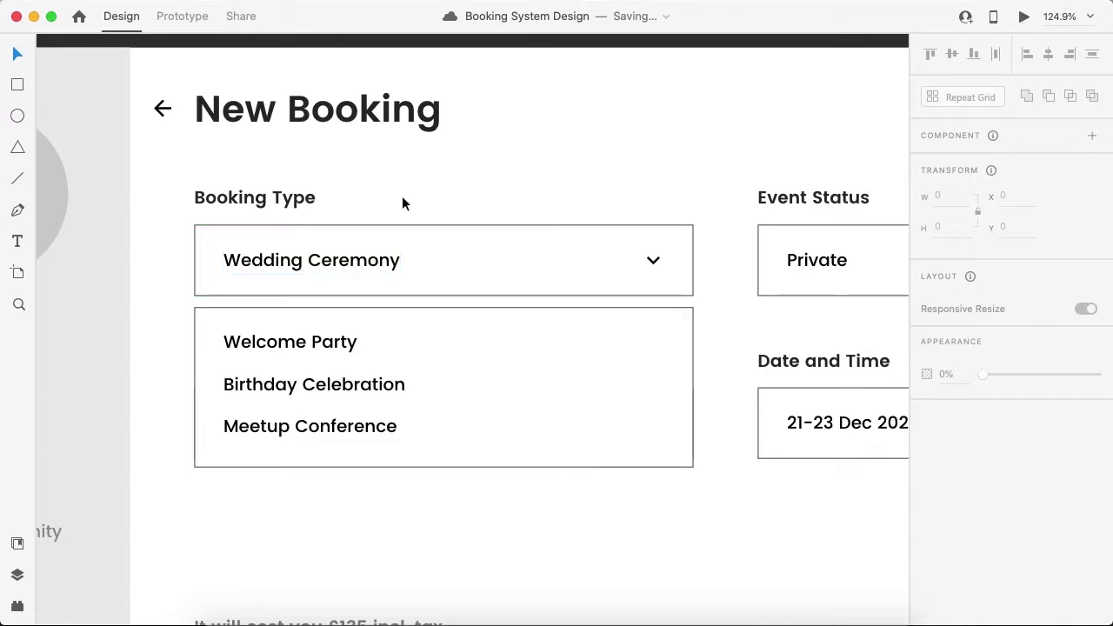
# - Review the Default State, Dropdown Menu and Birthday Celebration states of the Booking Type component
pyautogui.click(365, 259)
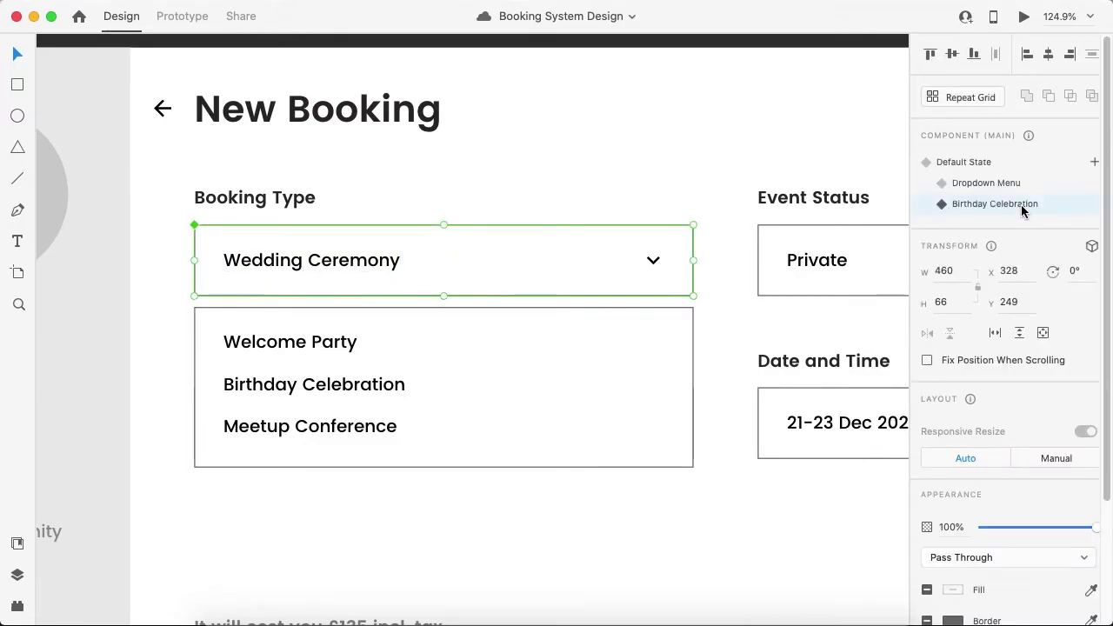
pyautogui.click(1000, 183)
pyautogui.click(994, 165)
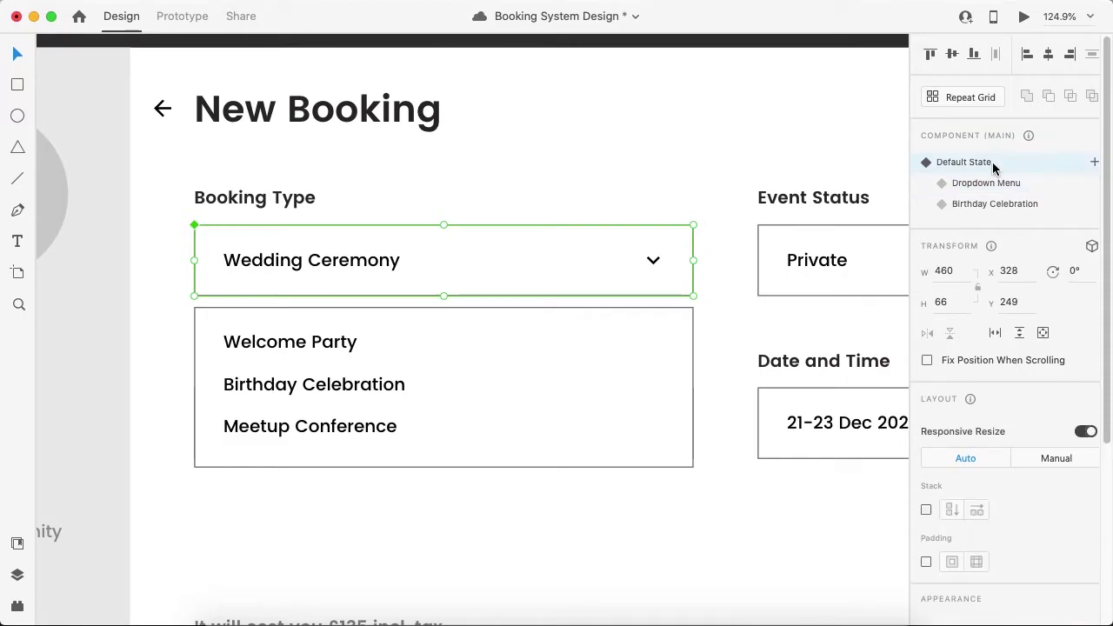
pyautogui.click(995, 183)
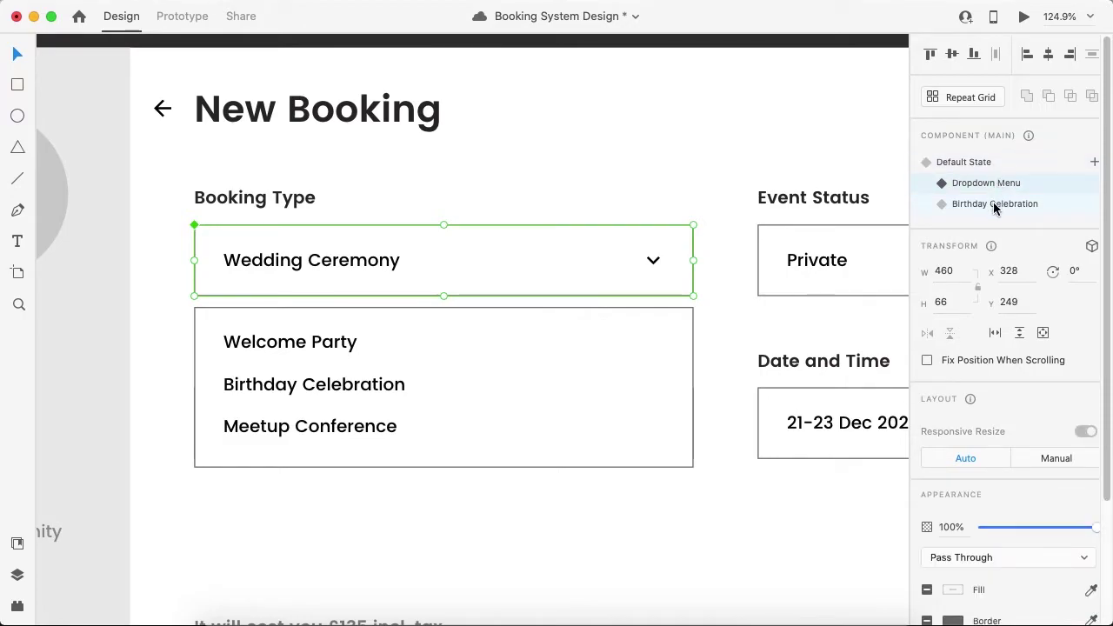
pyautogui.click(992, 203)
pyautogui.click(981, 165)
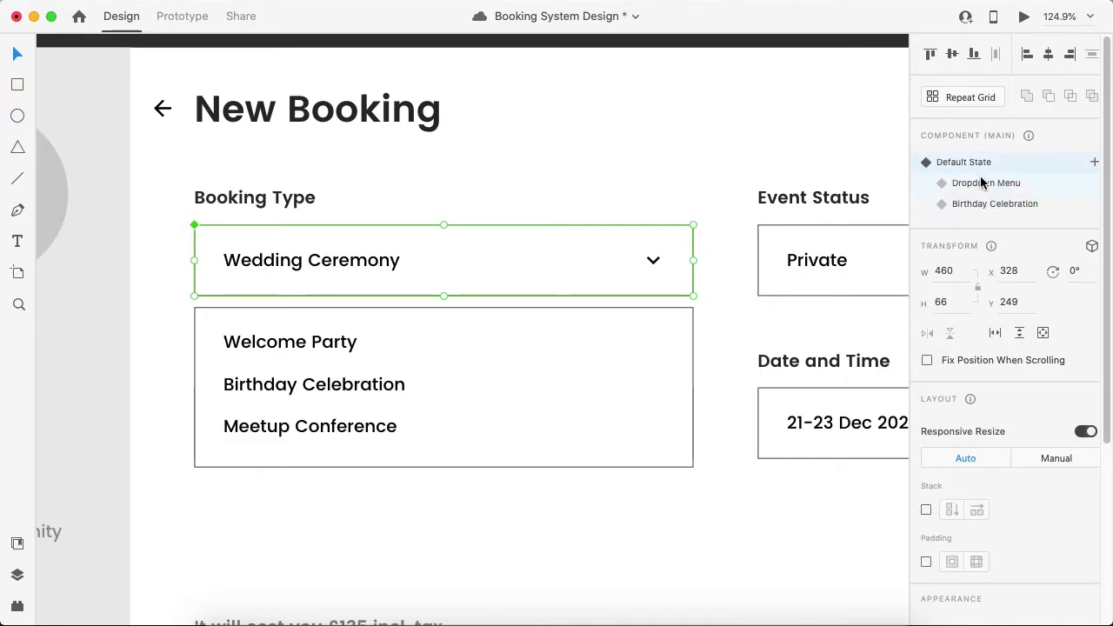
# - Move the options list below the Booking Type field into the component's Dropdown Menu state by cutting and pasting it inside
pyautogui.click(990, 186)
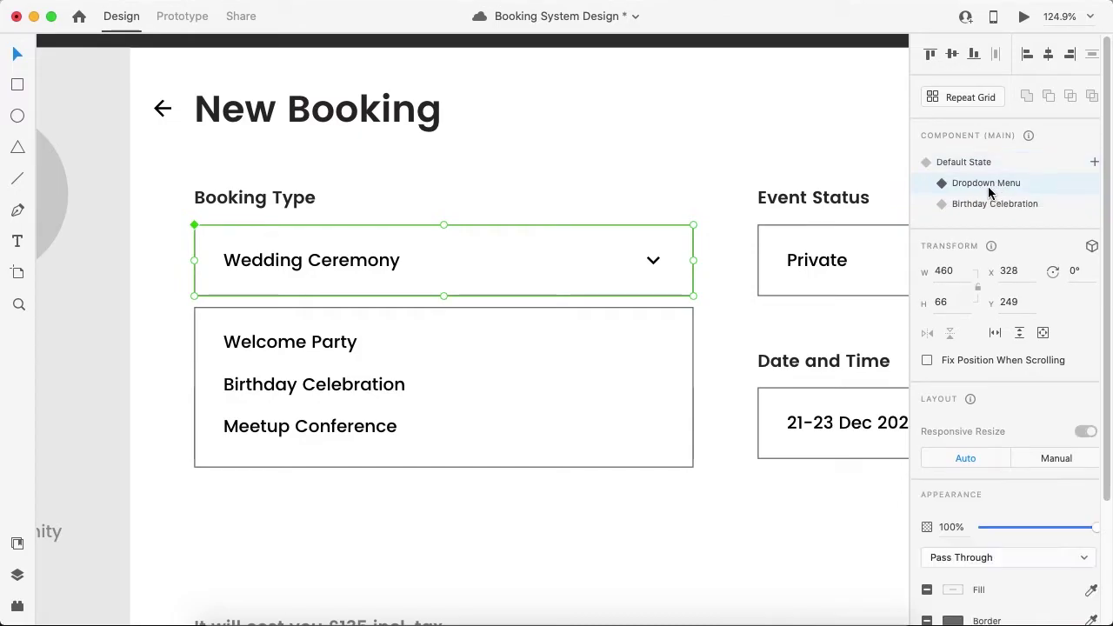
pyautogui.press('Escape')
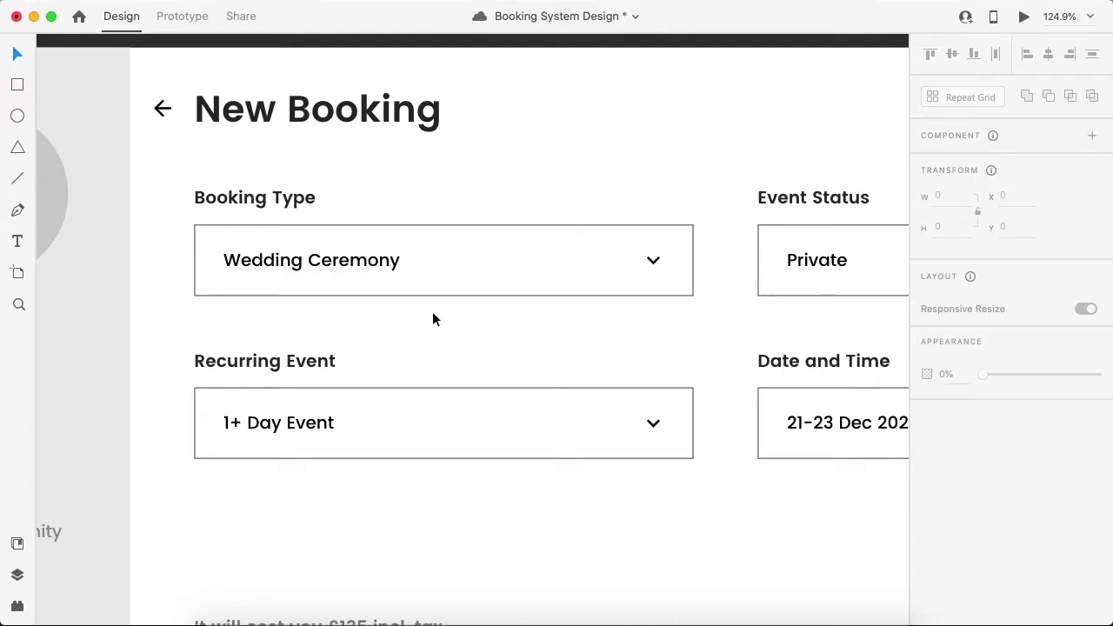
pyautogui.click(409, 269)
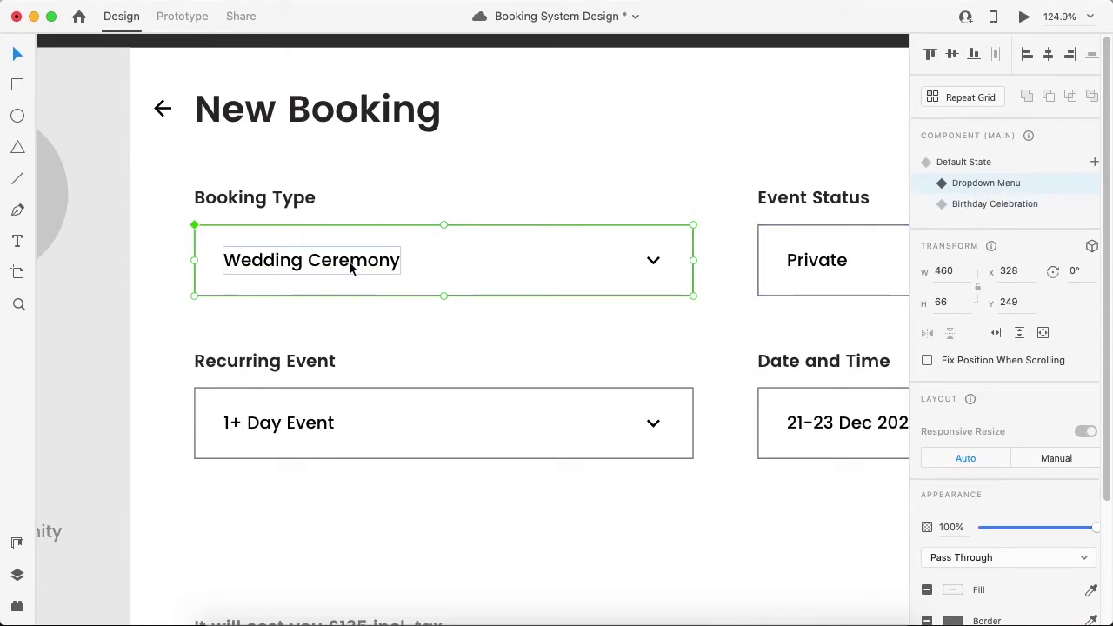
pyautogui.click(417, 186)
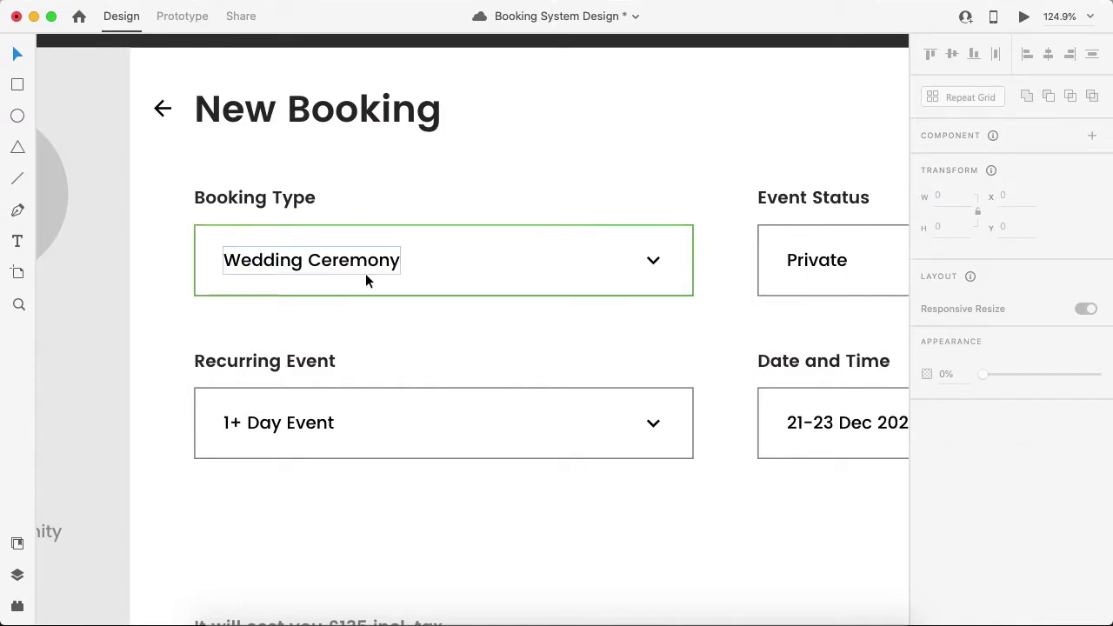
pyautogui.click(367, 278)
pyautogui.doubleClick(376, 263)
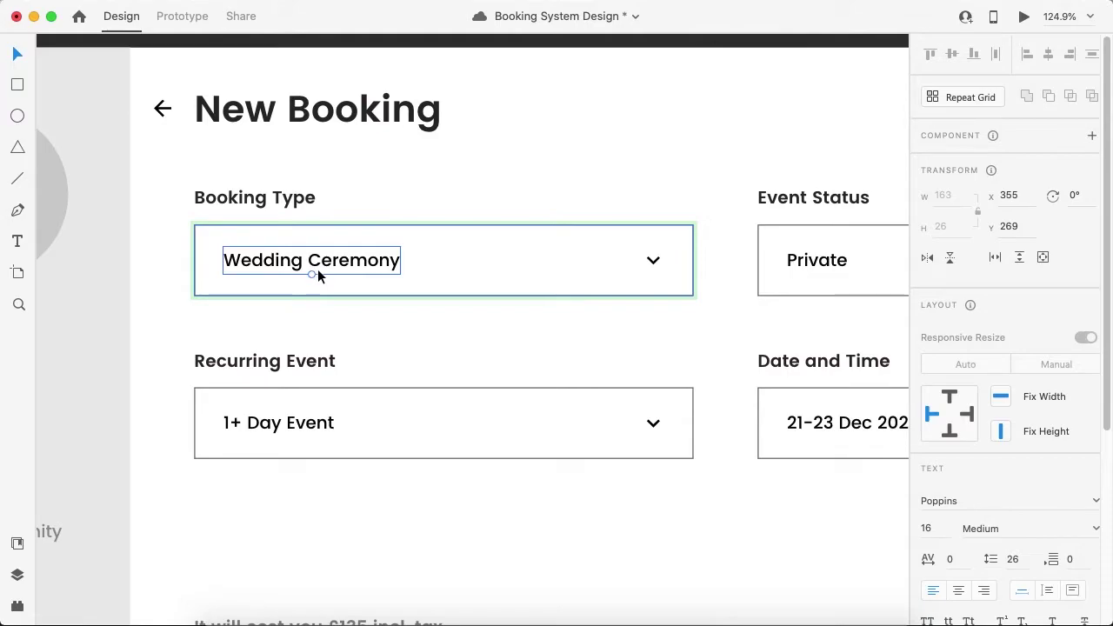
pyautogui.press('super+v')
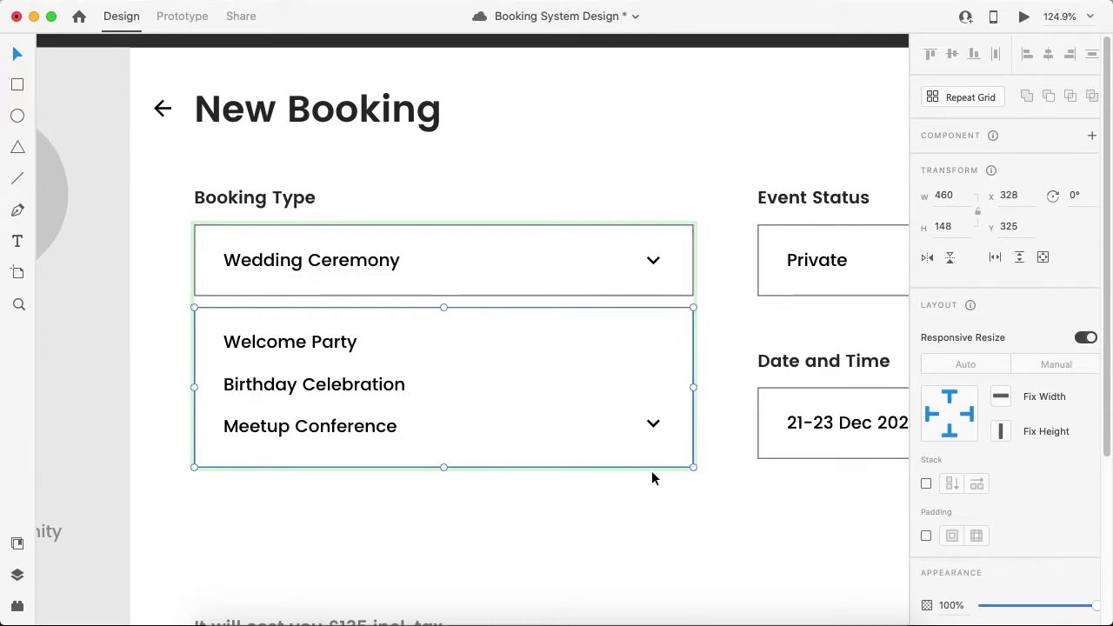
pyautogui.click(313, 491)
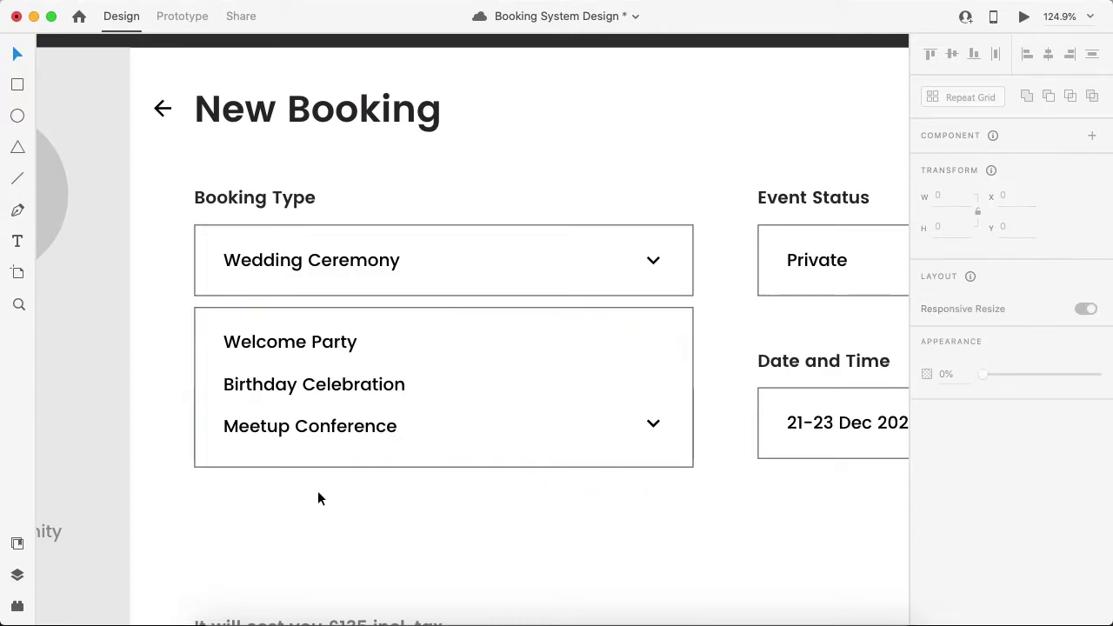
# - Compare the component's Default State with its Dropdown Menu state
pyautogui.click(397, 255)
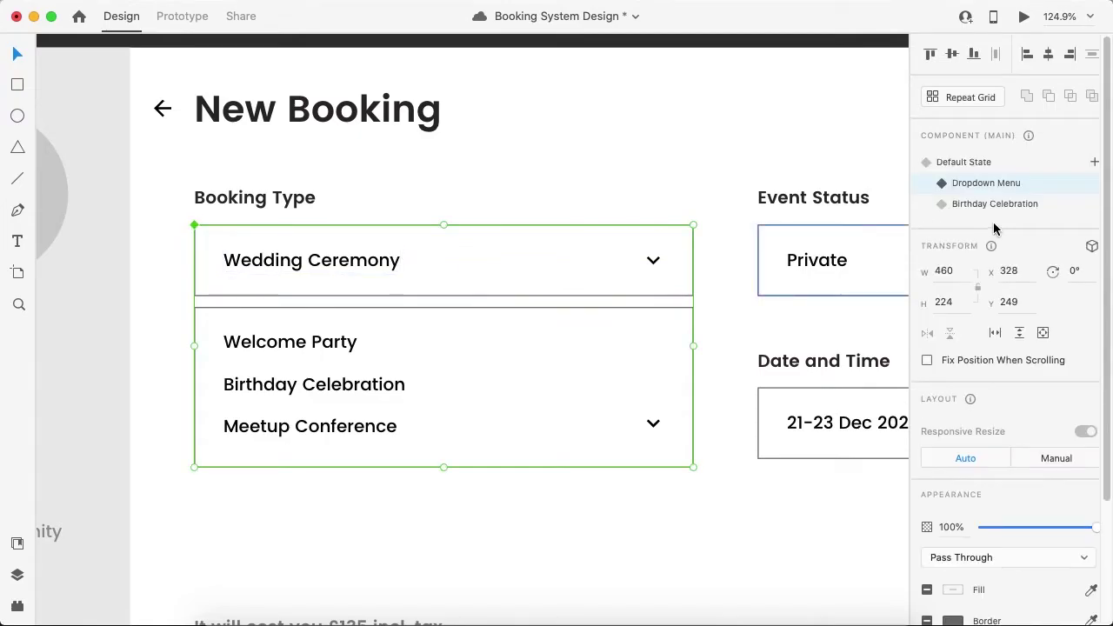
pyautogui.click(965, 164)
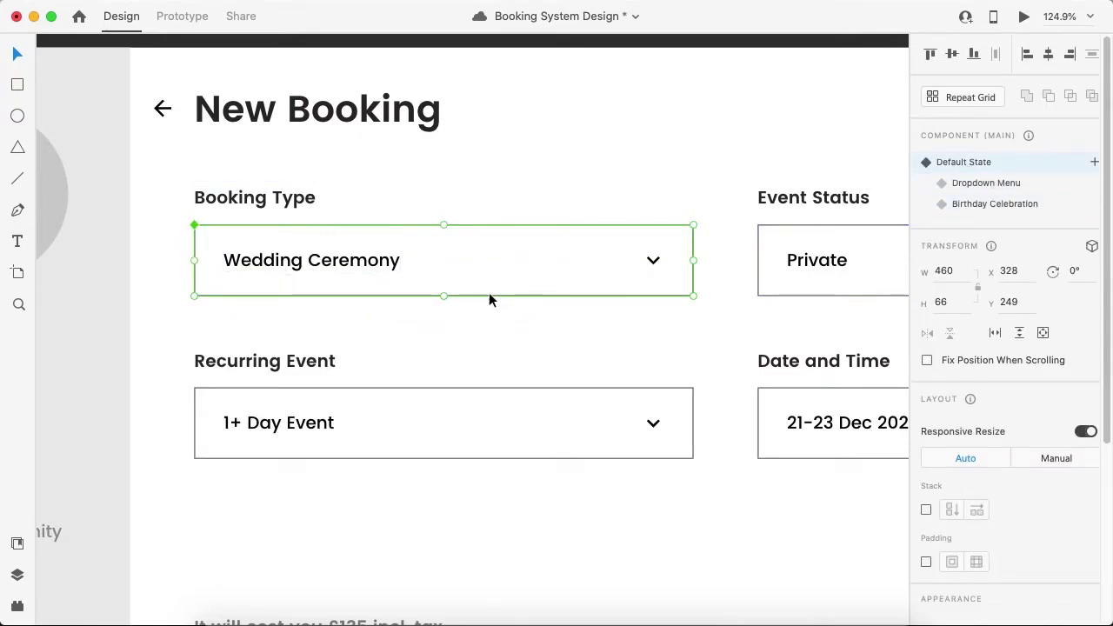
pyautogui.click(1027, 184)
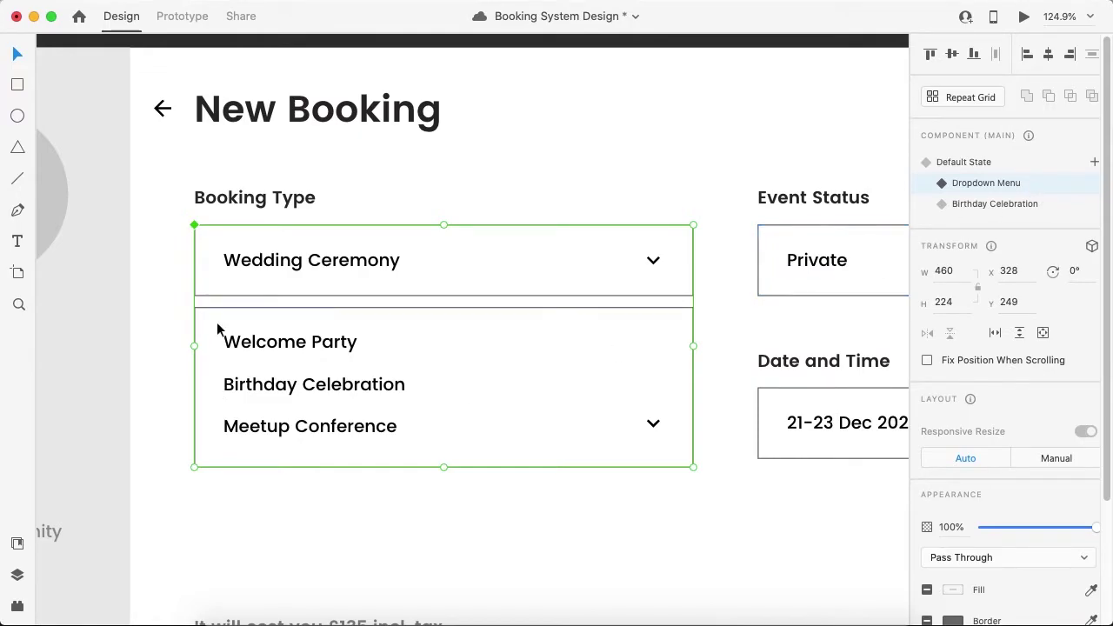
# - In the component's Birthday Celebration state, replace the Booking Type field's text with "Birthday Celebration"
pyautogui.click(983, 207)
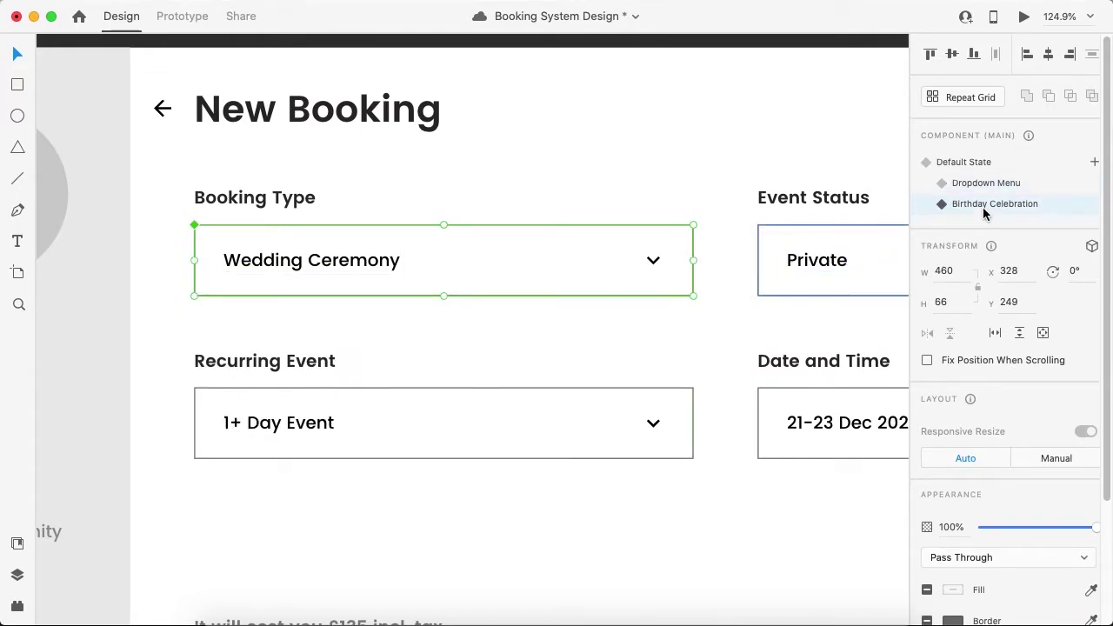
pyautogui.doubleClick(294, 266)
pyautogui.doubleClick(335, 264)
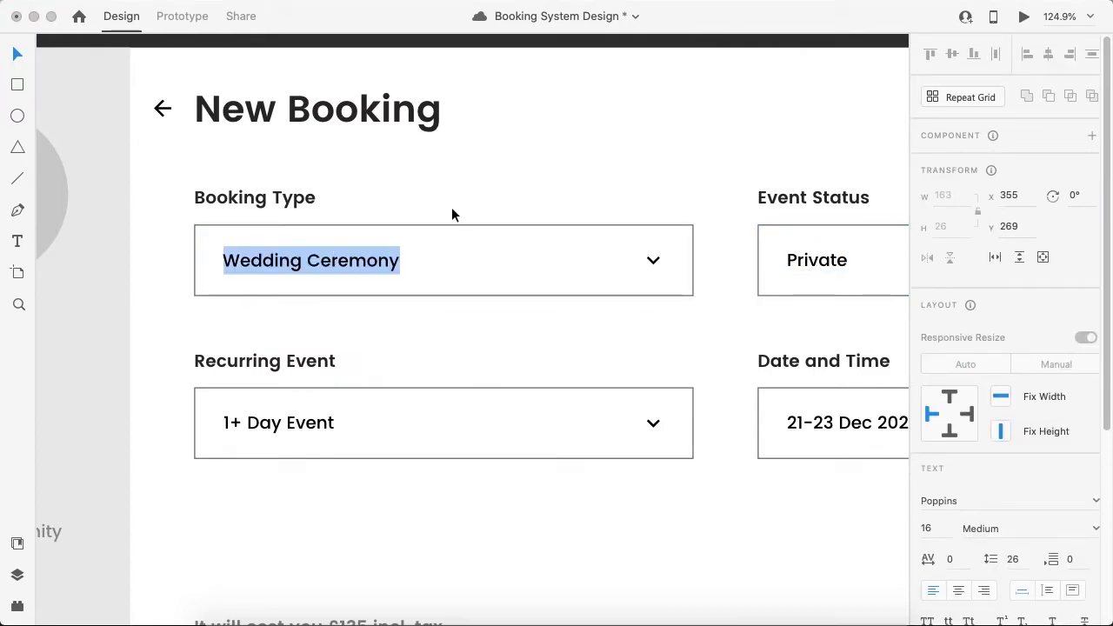
pyautogui.write('Birt')
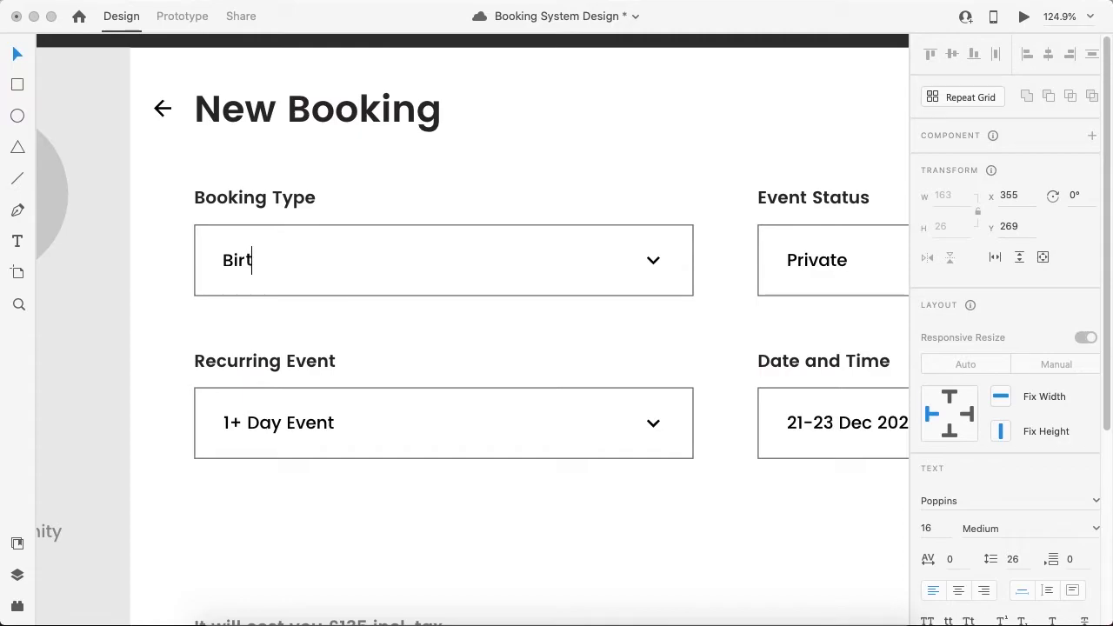
pyautogui.write('hday Celebration')
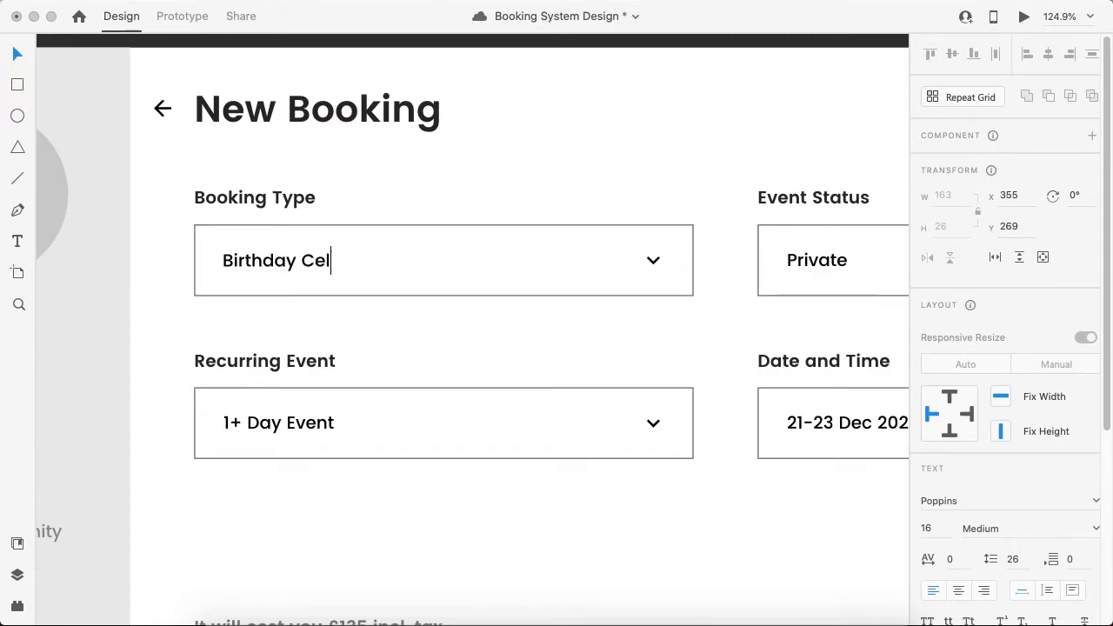
pyautogui.click(508, 162)
# - Check the Booking Type component's Default State, Dropdown Menu and Birthday Celebration states against each other
pyautogui.click(365, 256)
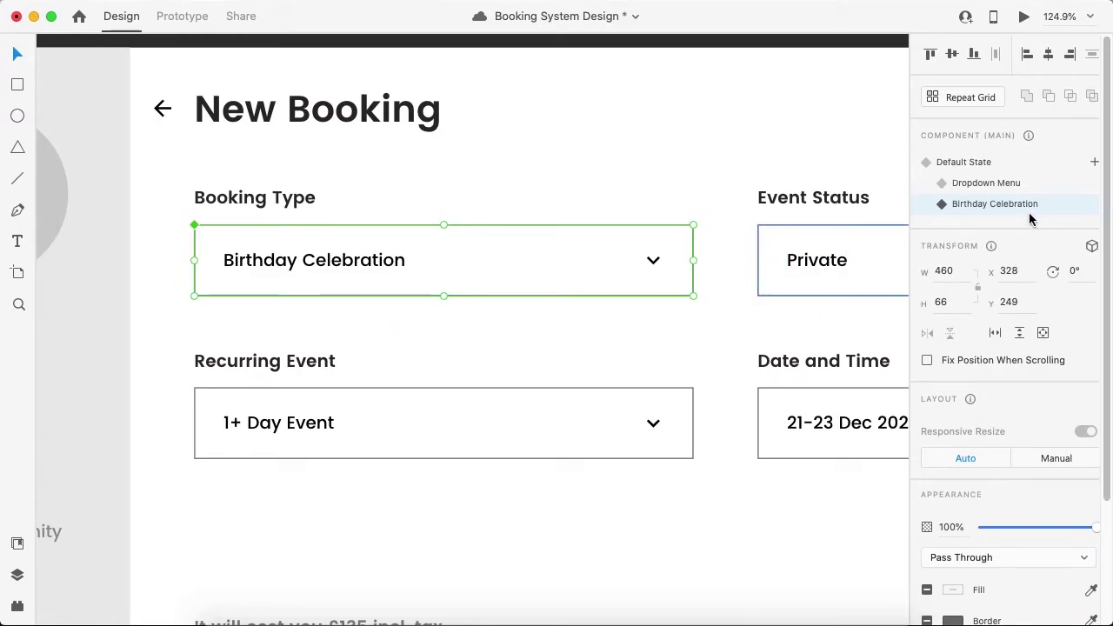
pyautogui.click(968, 162)
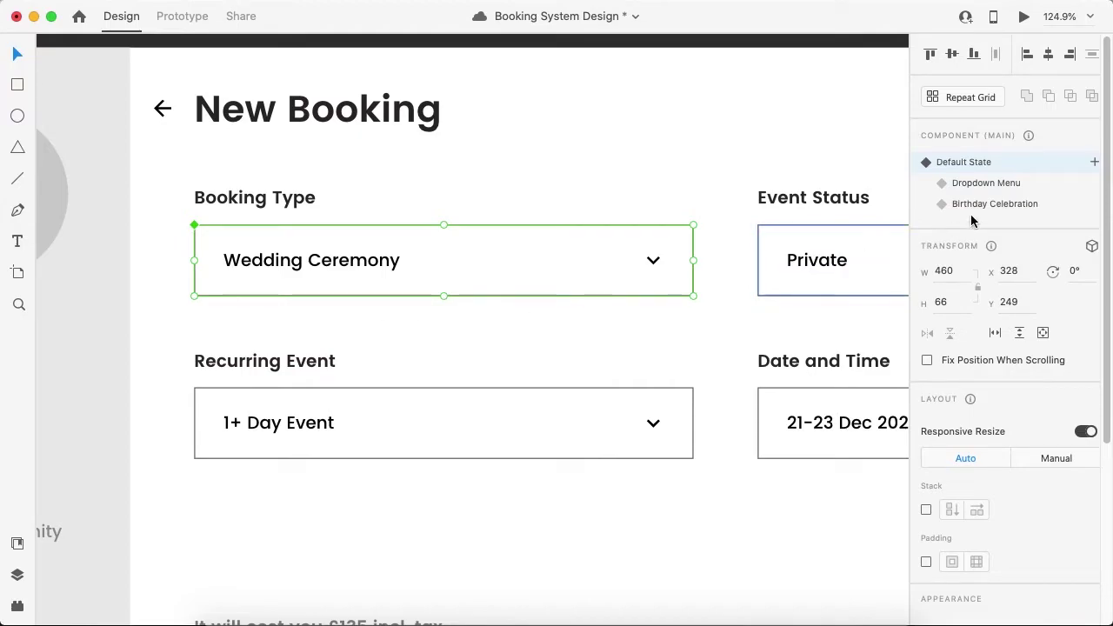
pyautogui.click(983, 182)
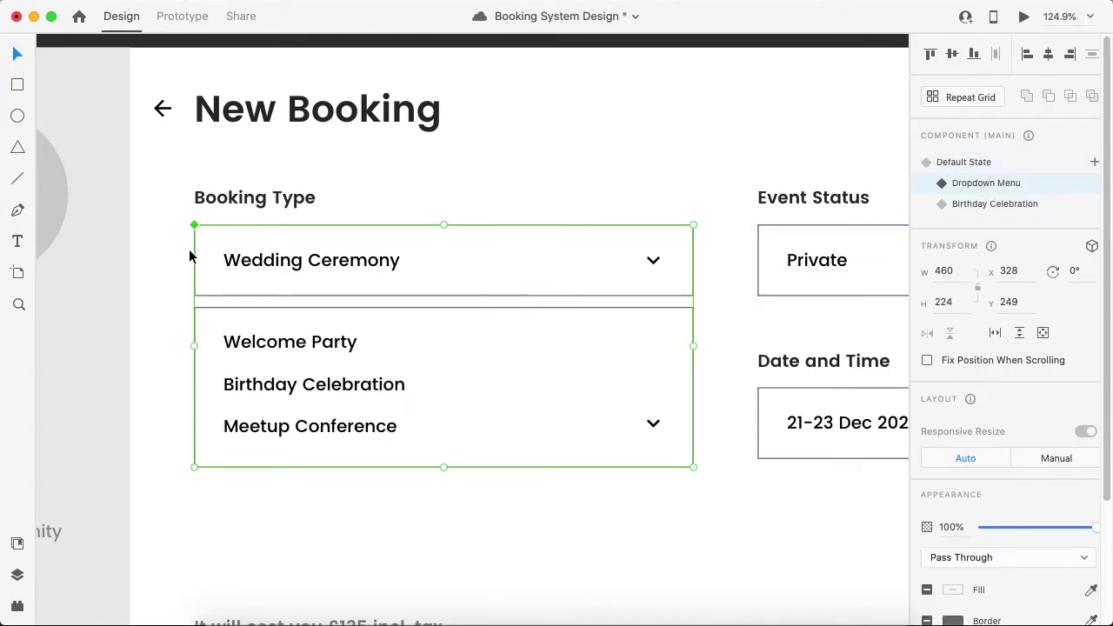
pyautogui.click(989, 205)
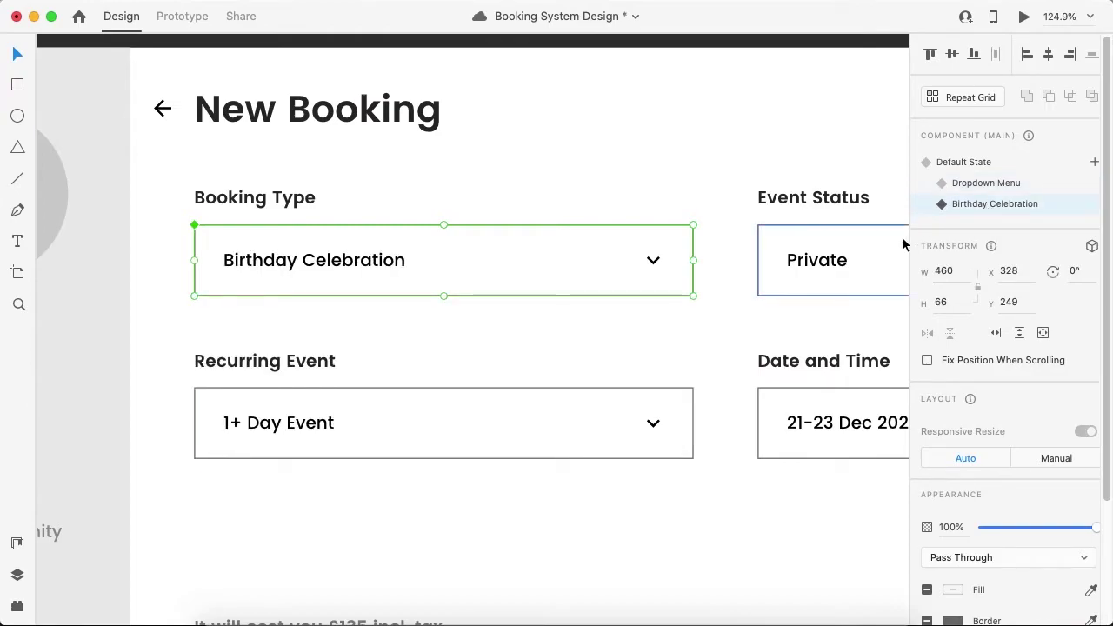
pyautogui.click(647, 201)
pyautogui.click(309, 284)
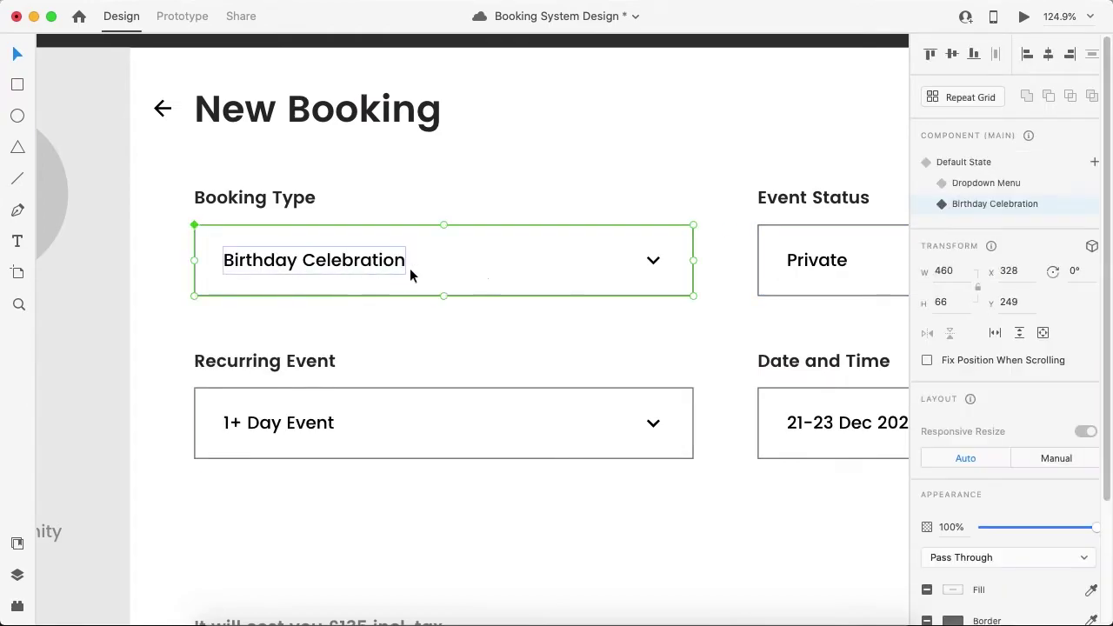
# - Add a prototype interaction to the Booking Type component's Default State that leads to its Dropdown Menu state on Tap
pyautogui.click(952, 166)
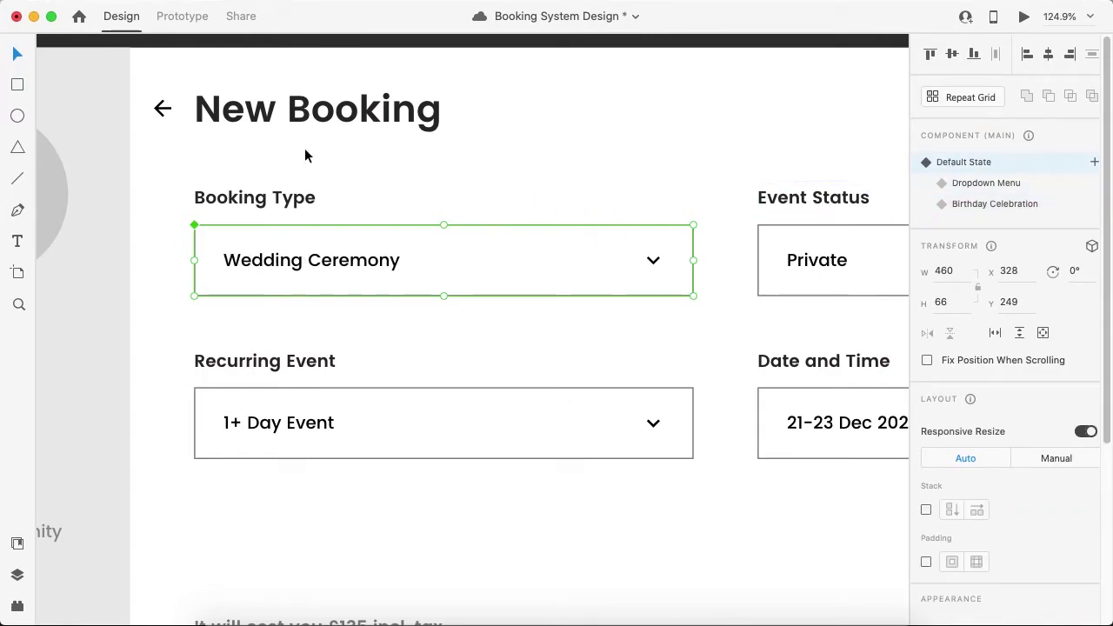
pyautogui.click(176, 22)
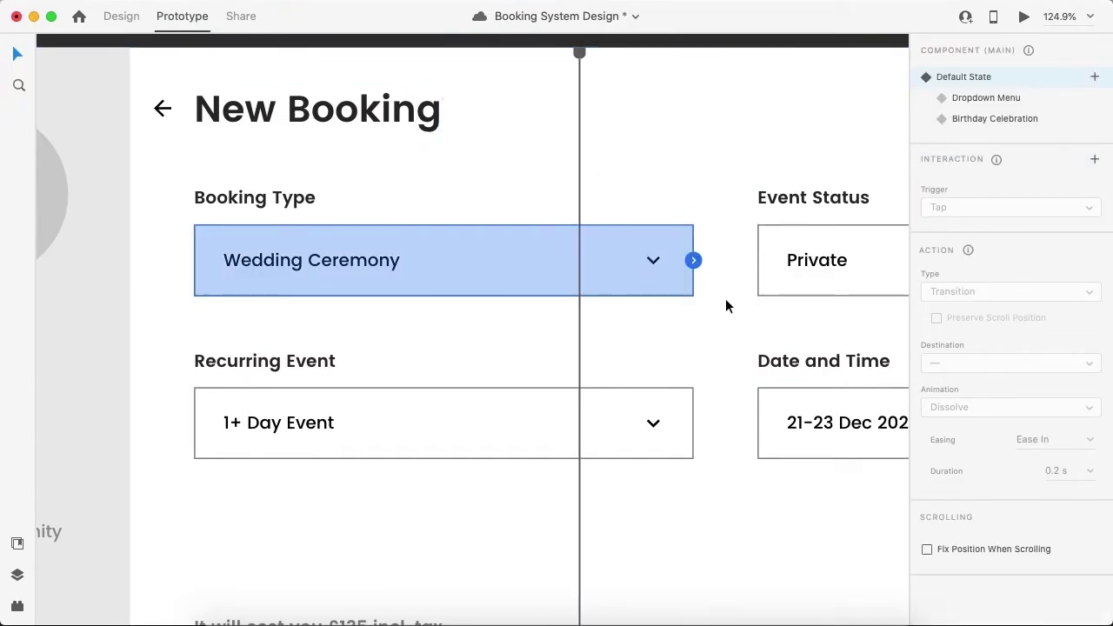
pyautogui.click(695, 262)
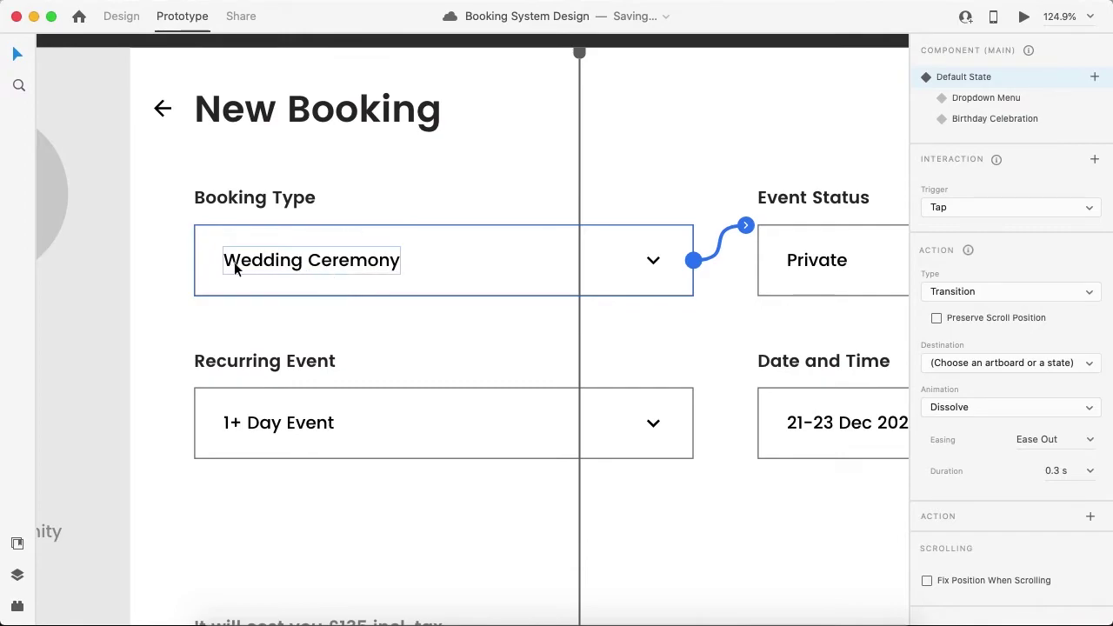
pyautogui.click(996, 362)
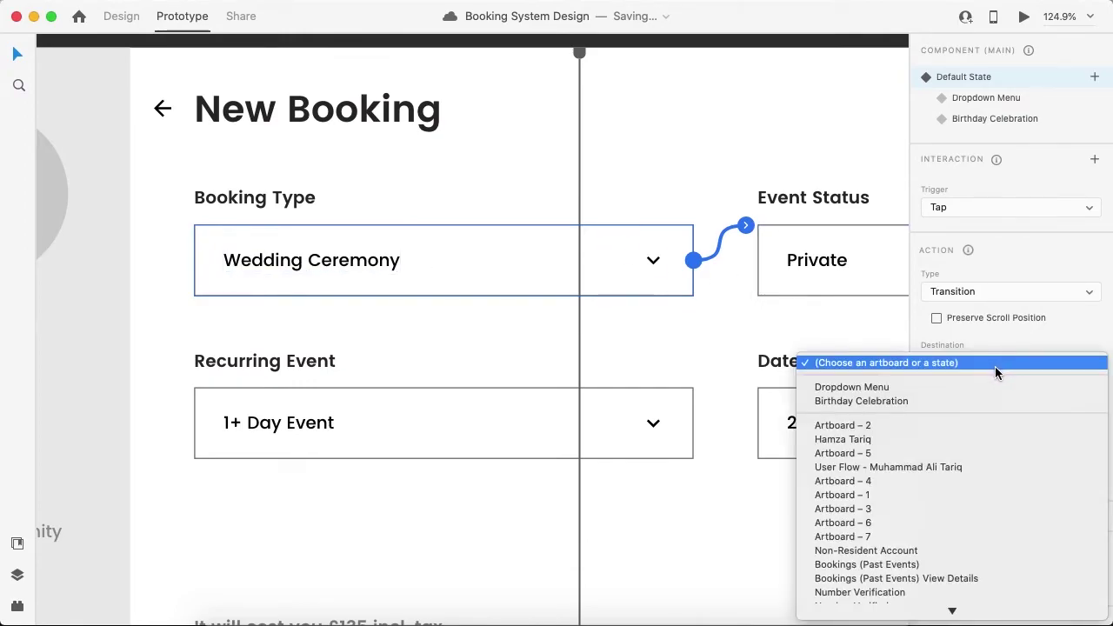
pyautogui.click(838, 388)
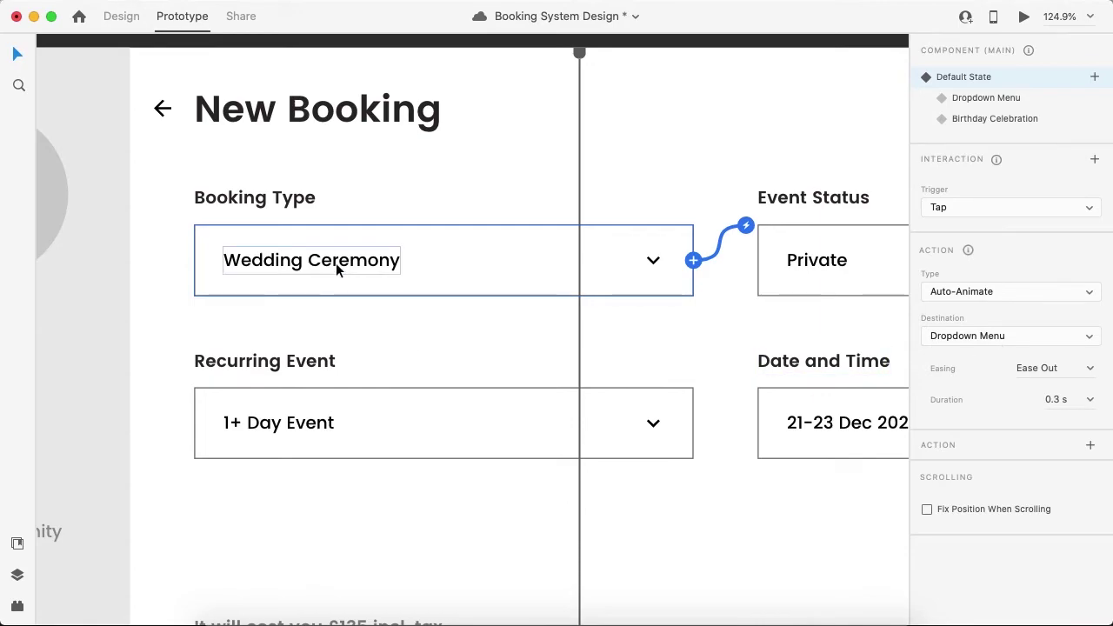
# - Set the Default State interaction's action type to Transition and its animation to None
pyautogui.click(1027, 292)
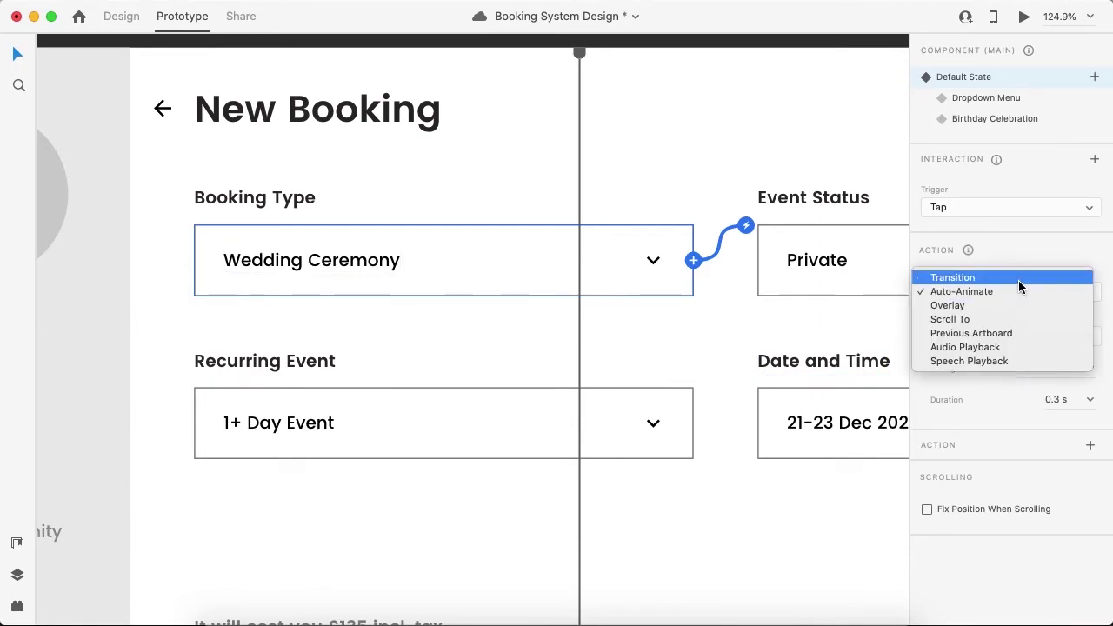
pyautogui.click(1018, 279)
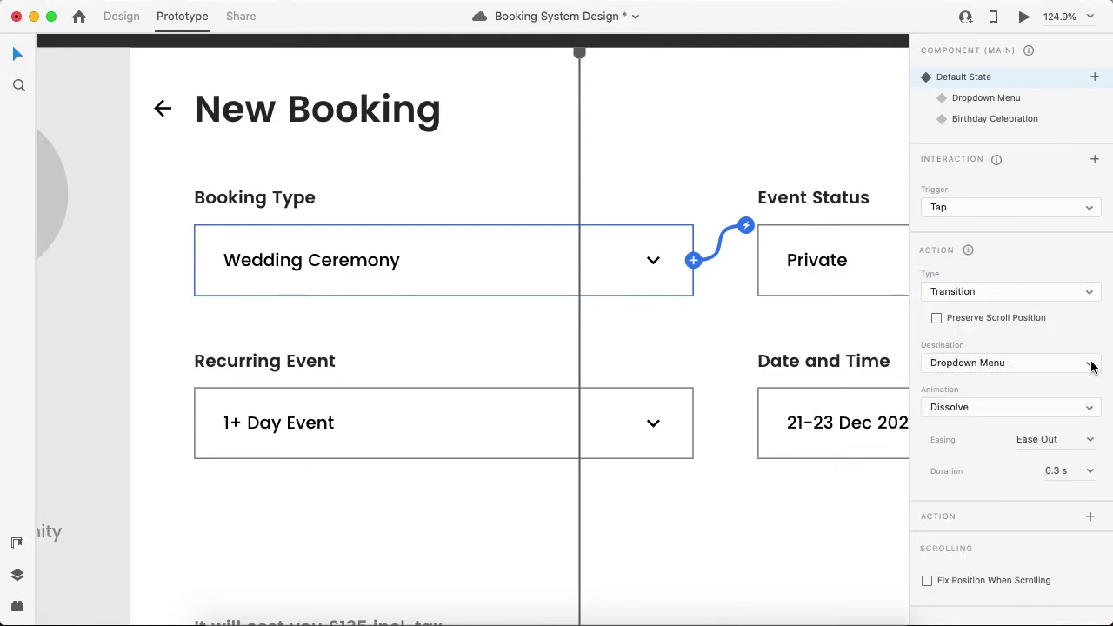
pyautogui.click(1084, 410)
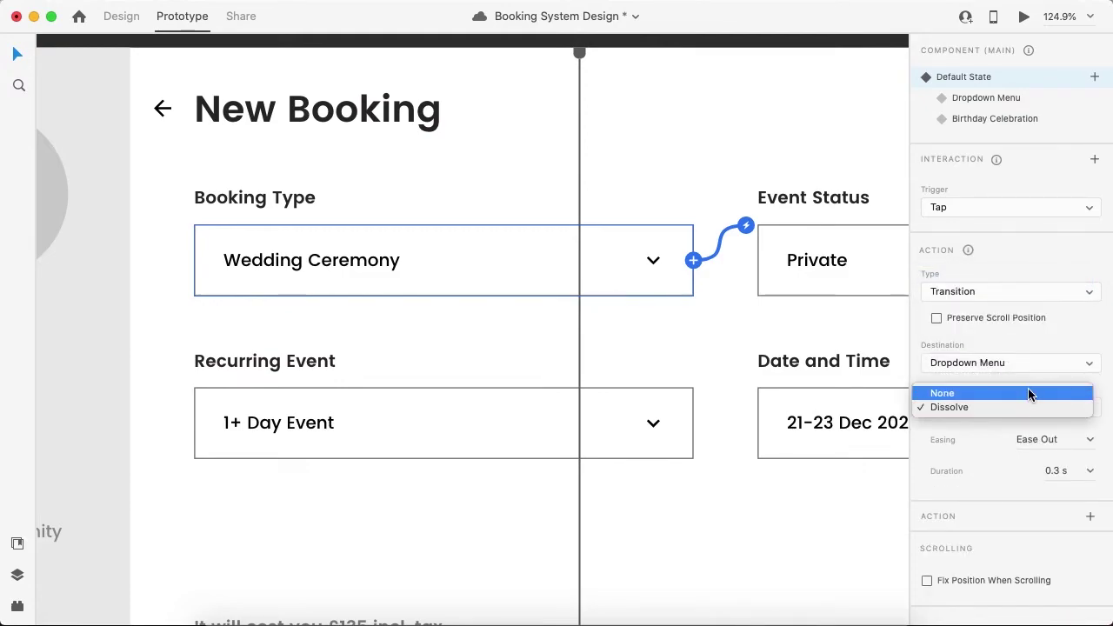
pyautogui.click(1029, 391)
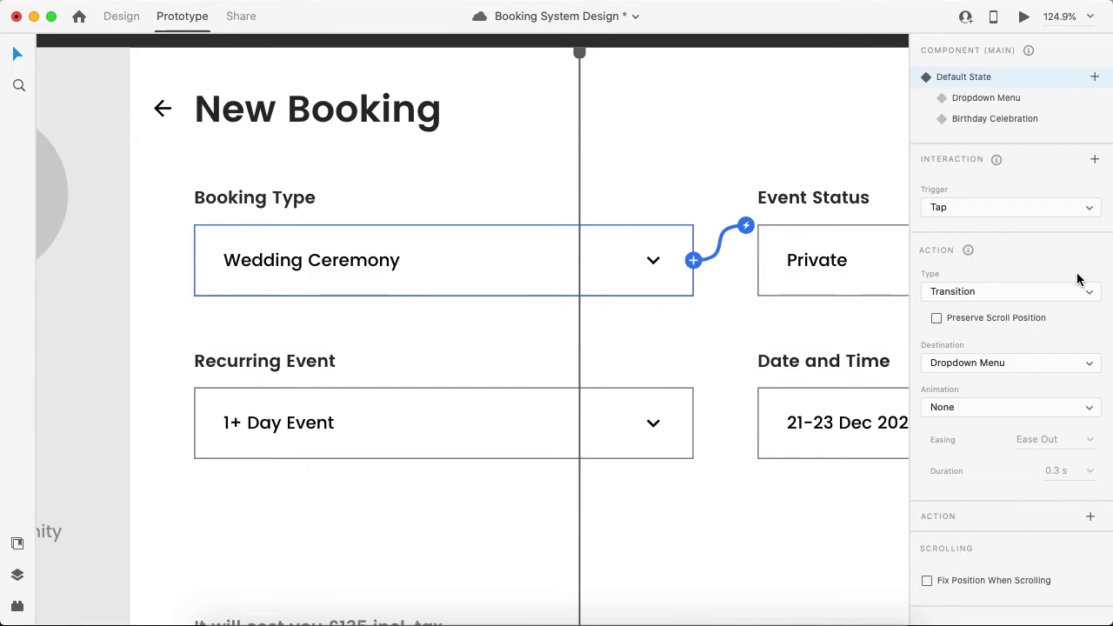
# - In the Dropdown Menu state, link the Birthday Celebration option to the Birthday Celebration state with a Tap transition
pyautogui.click(1006, 104)
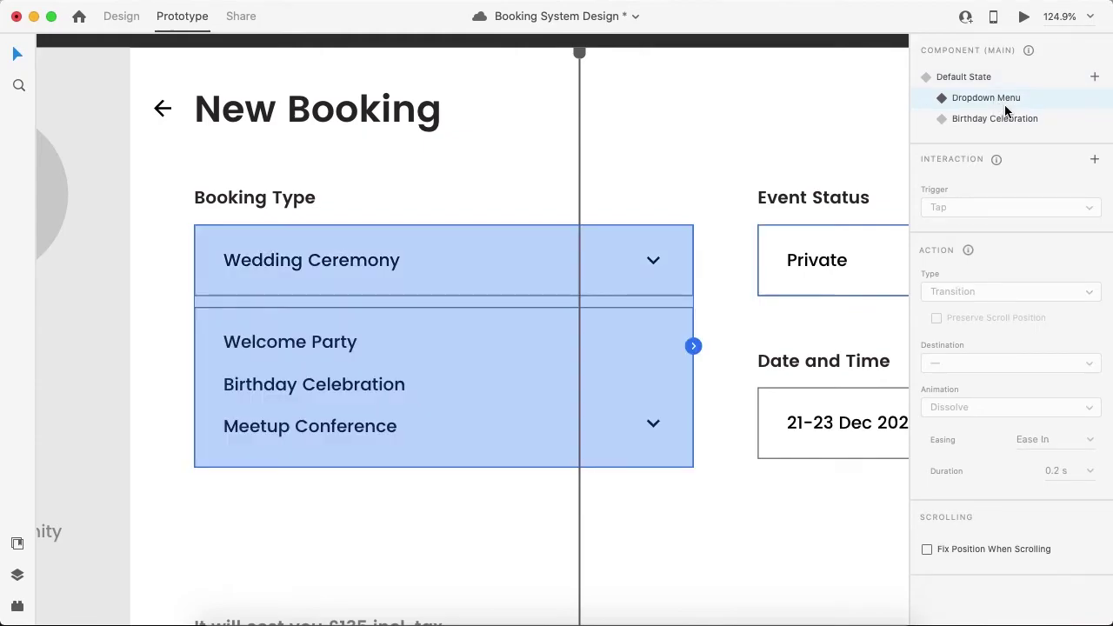
pyautogui.doubleClick(359, 385)
pyautogui.doubleClick(360, 387)
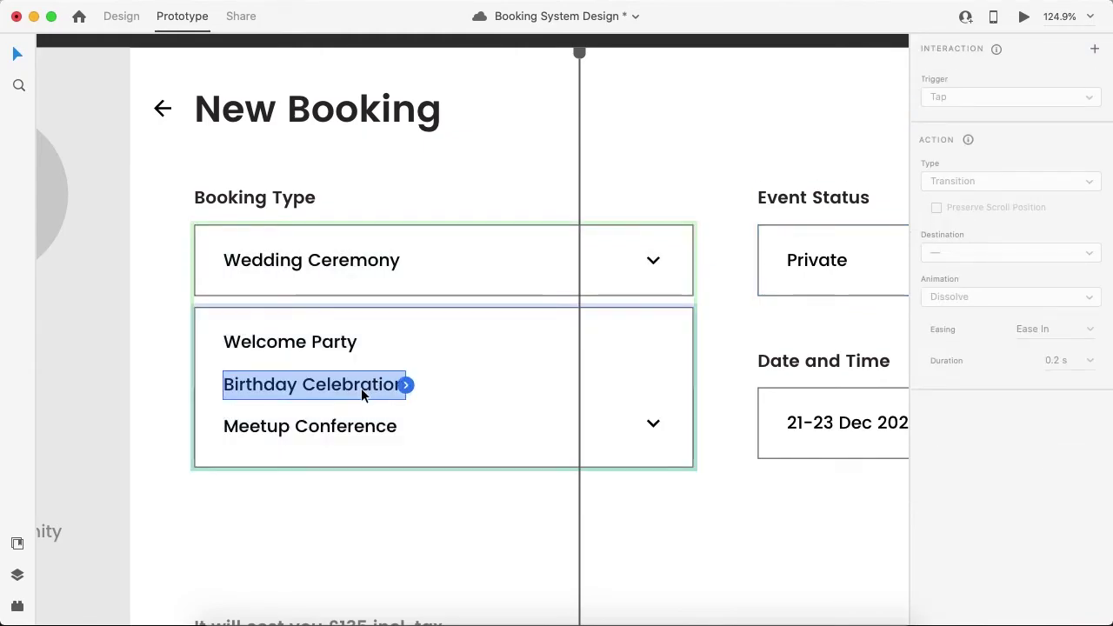
pyautogui.click(406, 386)
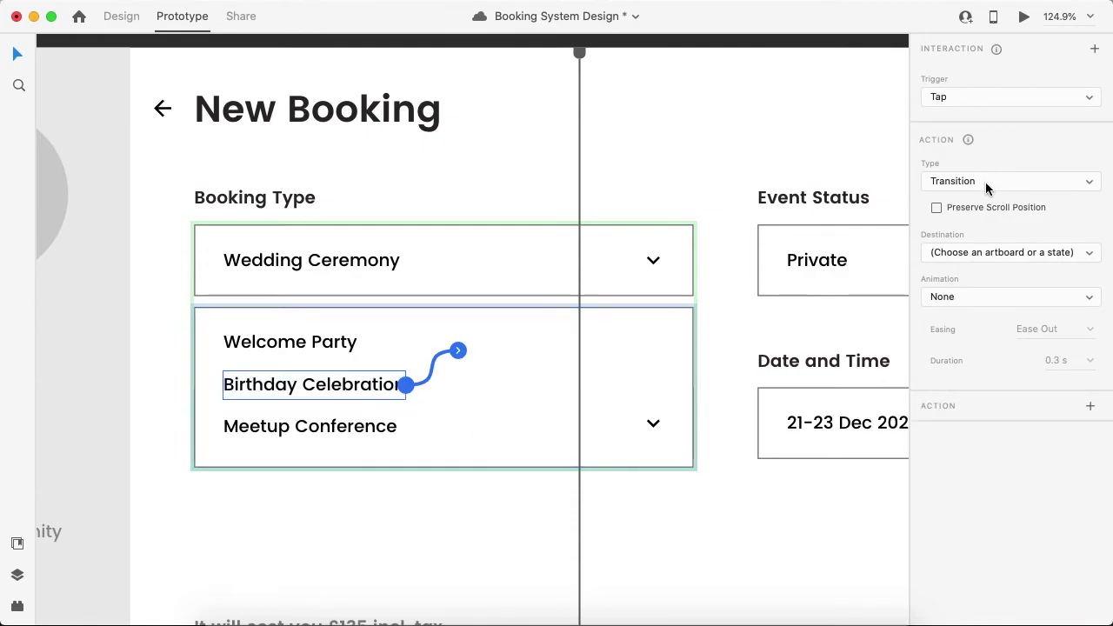
pyautogui.click(988, 251)
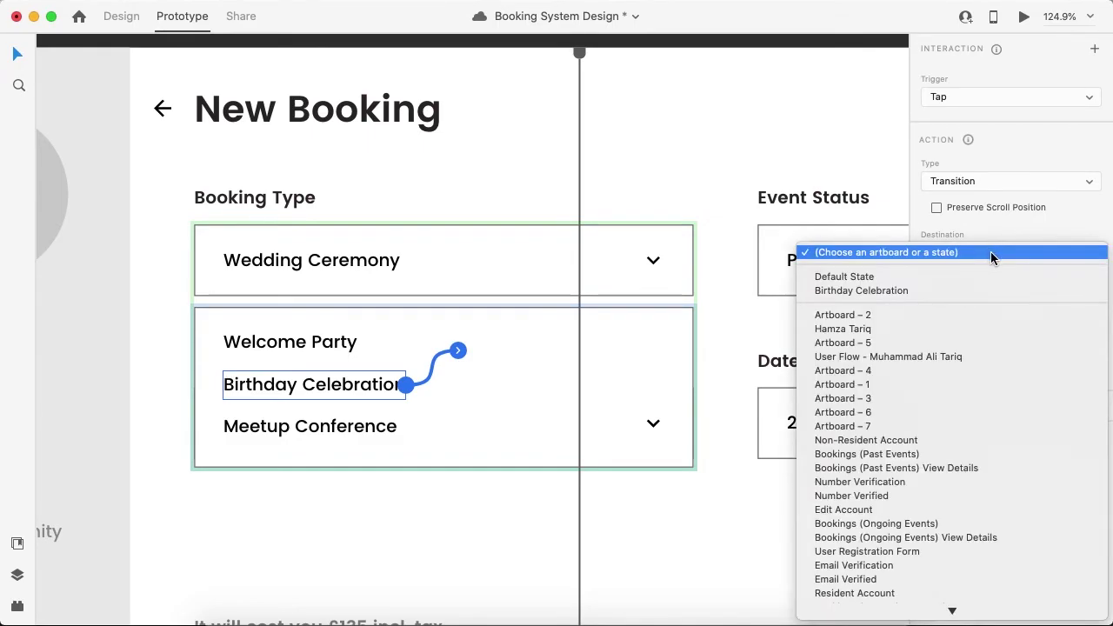
pyautogui.click(943, 292)
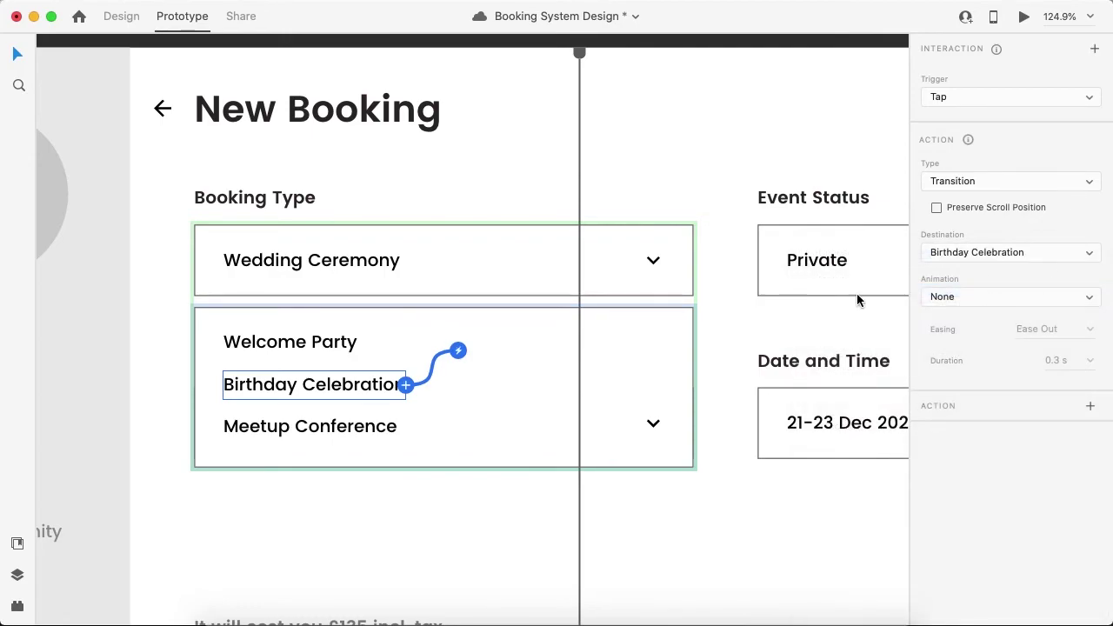
pyautogui.click(488, 189)
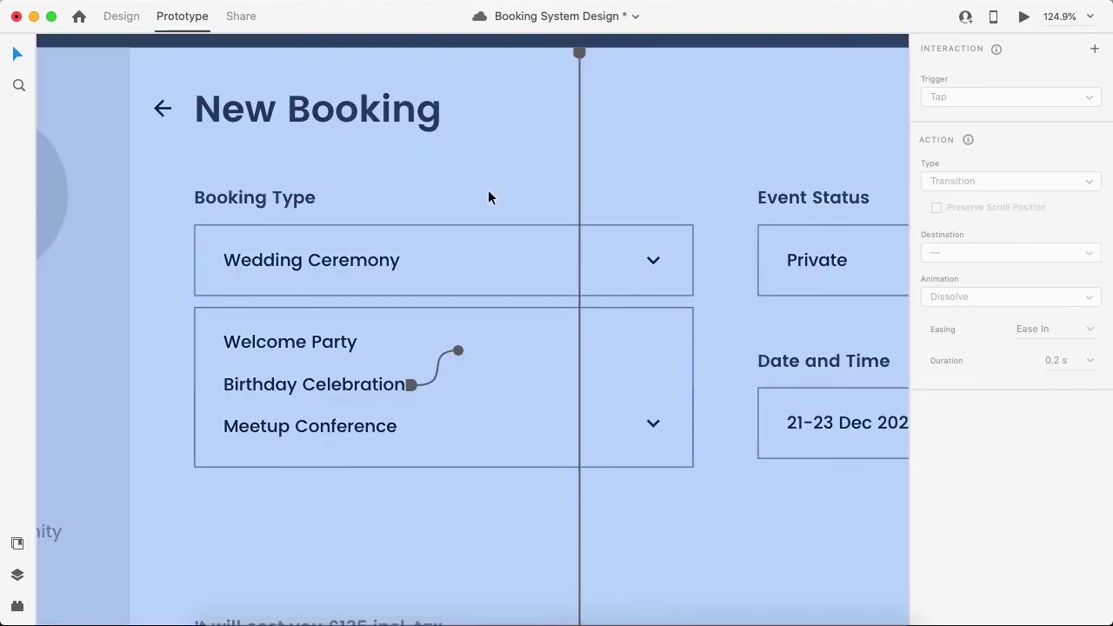
# - Return to design mode and switch the Booking Type component back to its Default State
pyautogui.click(120, 17)
pyautogui.click(383, 254)
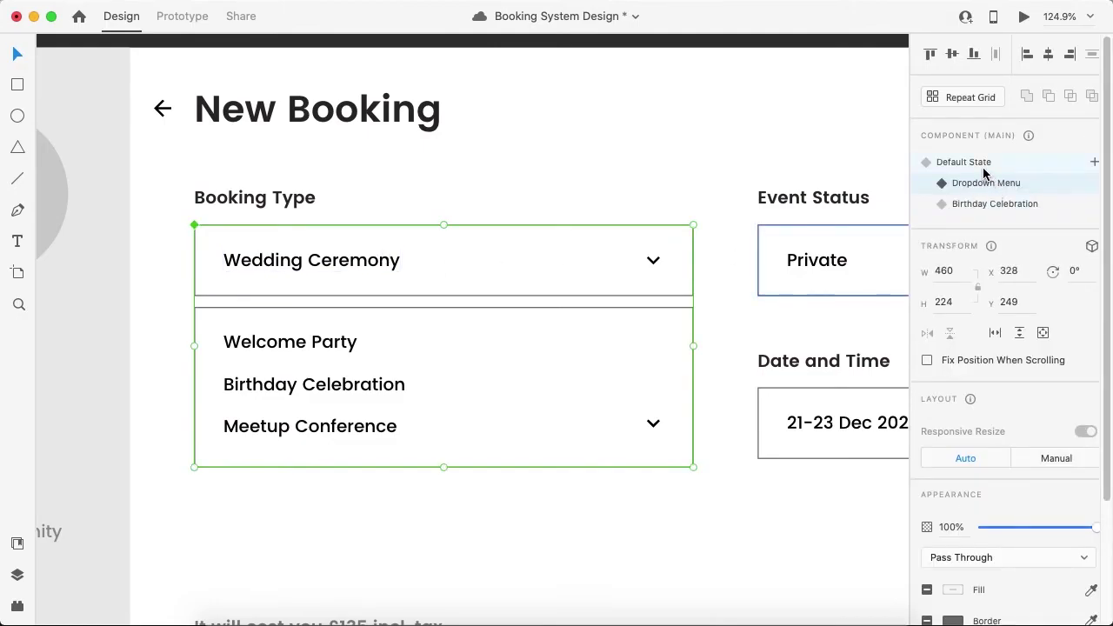
pyautogui.click(976, 165)
pyautogui.click(630, 184)
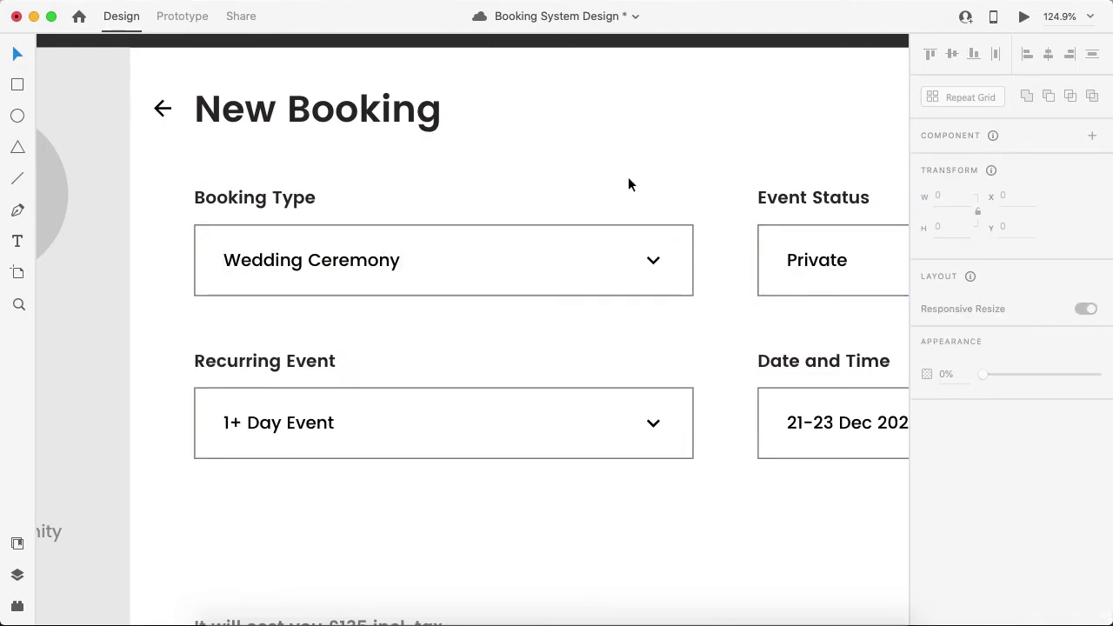
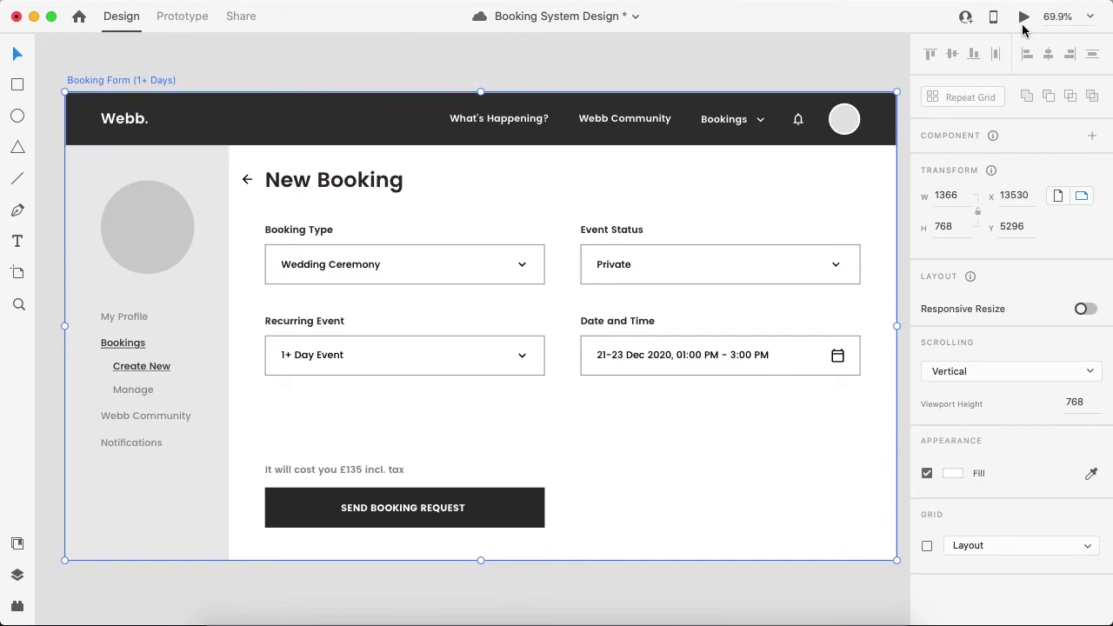
# - Preview the booking form, test opening the Booking Type dropdown, and close the preview
pyautogui.click(1024, 17)
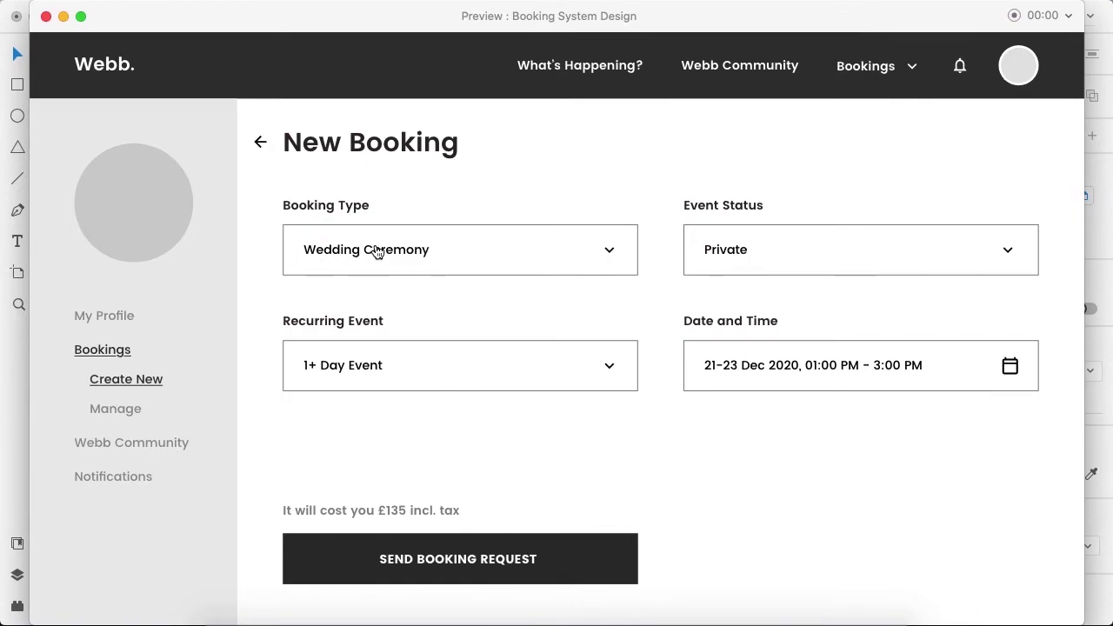
pyautogui.click(611, 254)
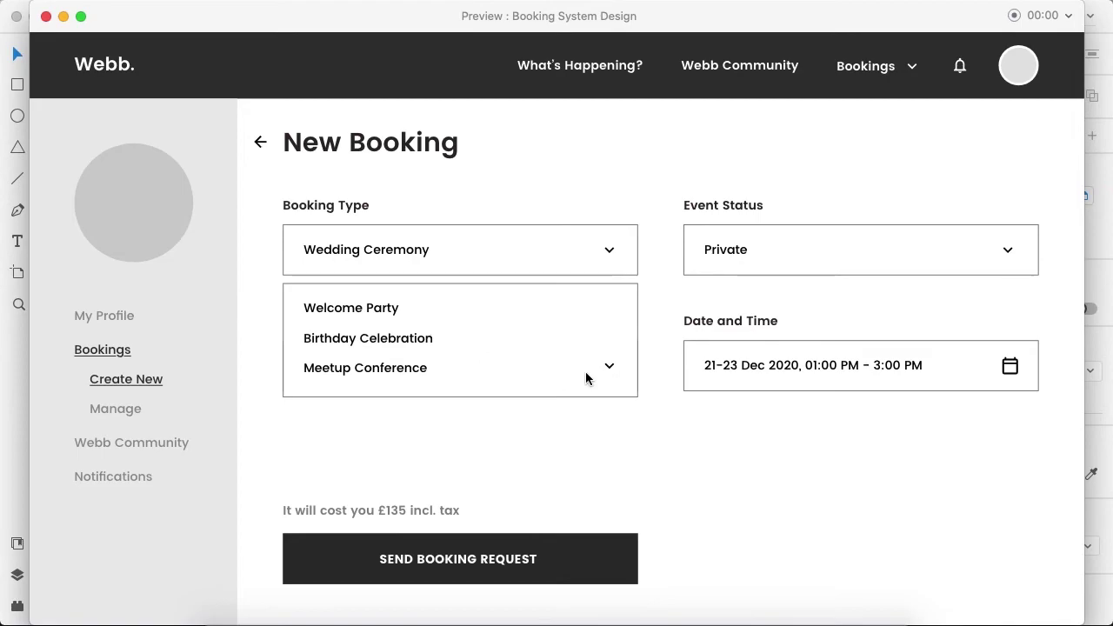
pyautogui.click(46, 16)
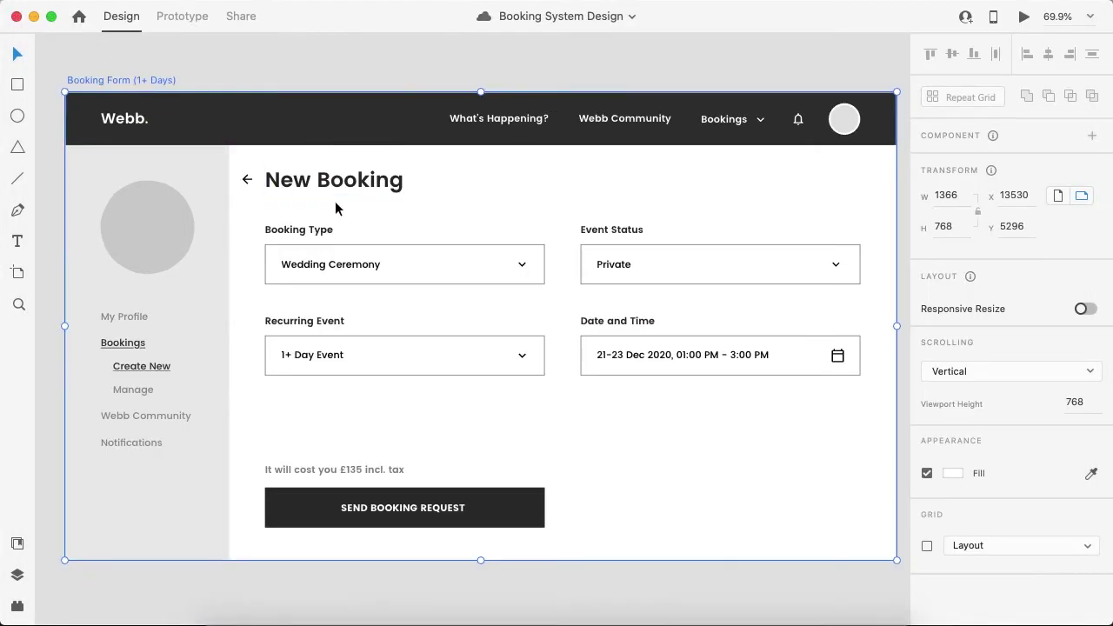
# - Bring the Booking Type component in its Dropdown Menu state in front of the Recurring Event field, then restore its Default State
pyautogui.click(351, 262)
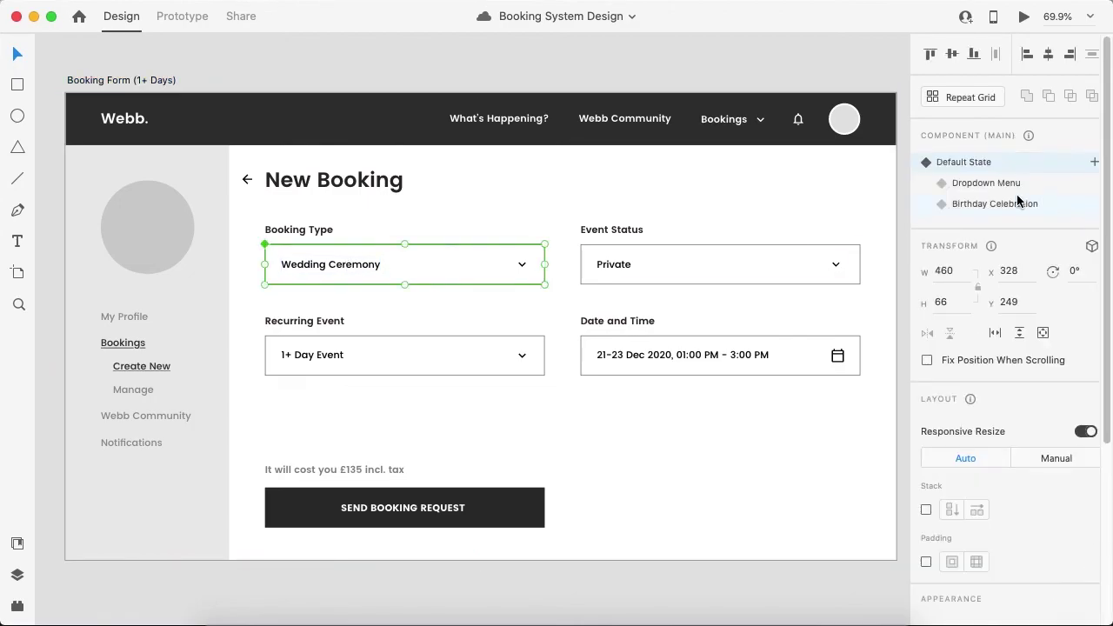
pyautogui.click(1000, 203)
pyautogui.click(967, 186)
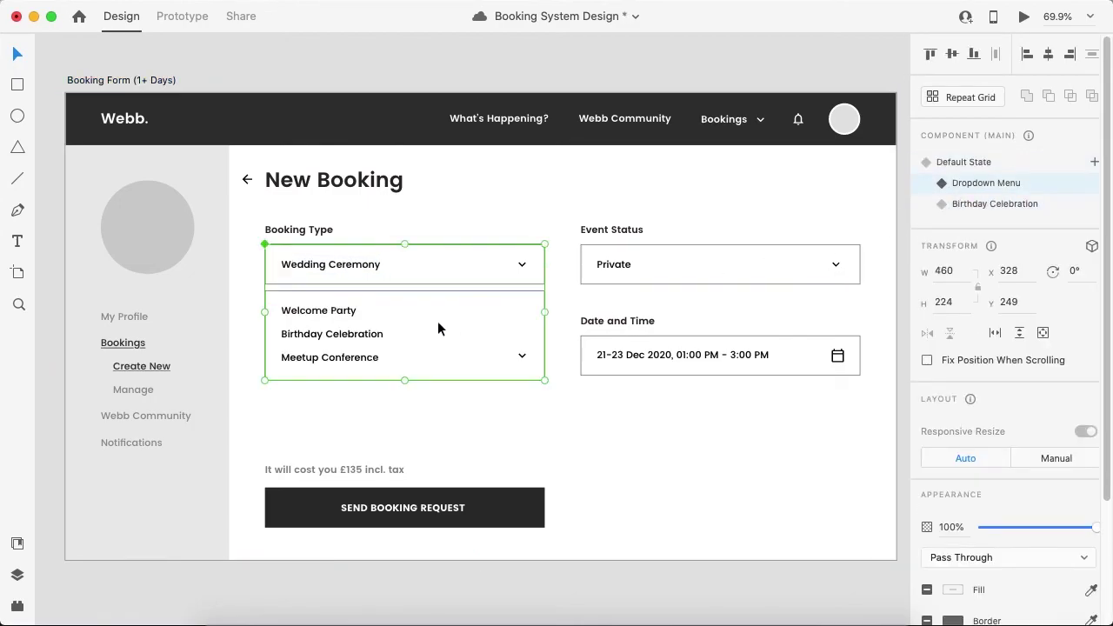
pyautogui.scroll(5, 324, 308)
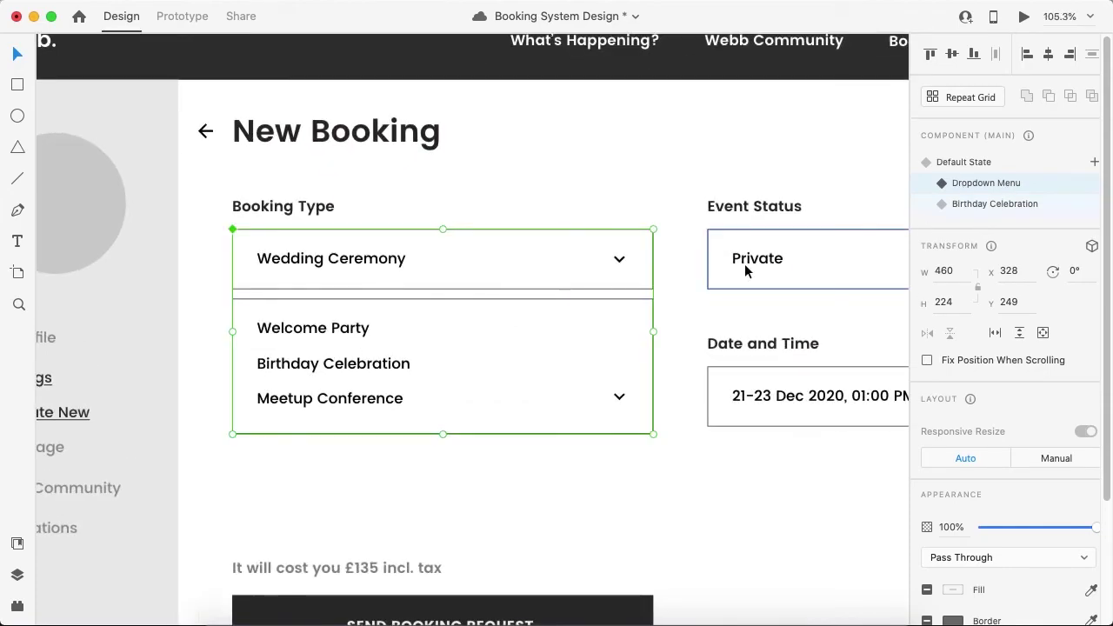
pyautogui.rightClick(348, 368)
pyautogui.click(452, 530)
pyautogui.scroll(-4, 500, 428)
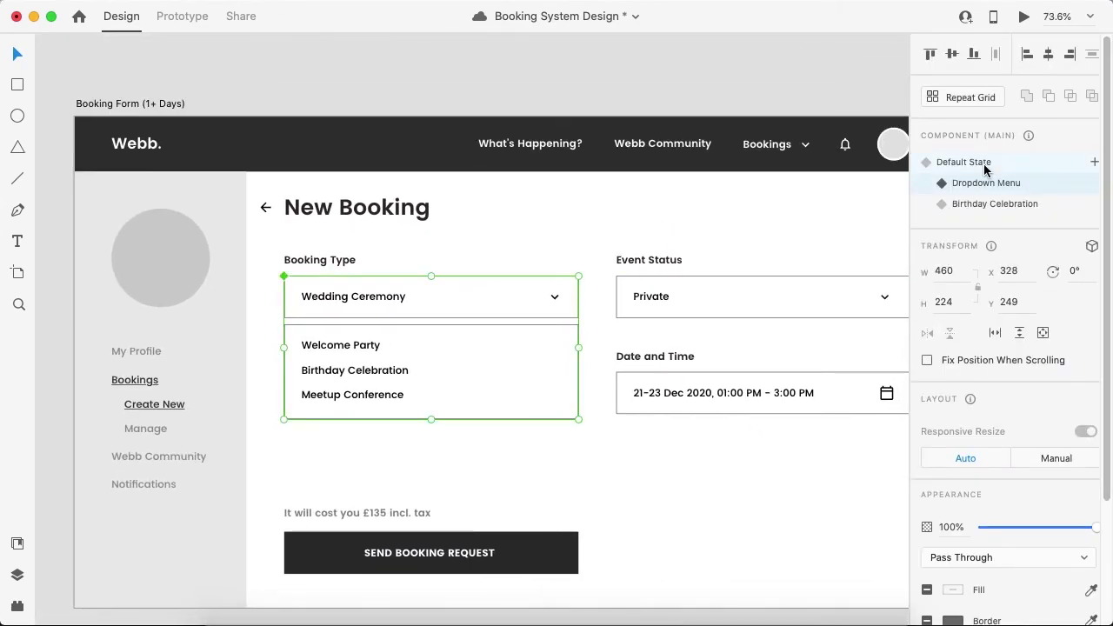
pyautogui.click(985, 165)
pyautogui.hscroll(2, 261, 156)
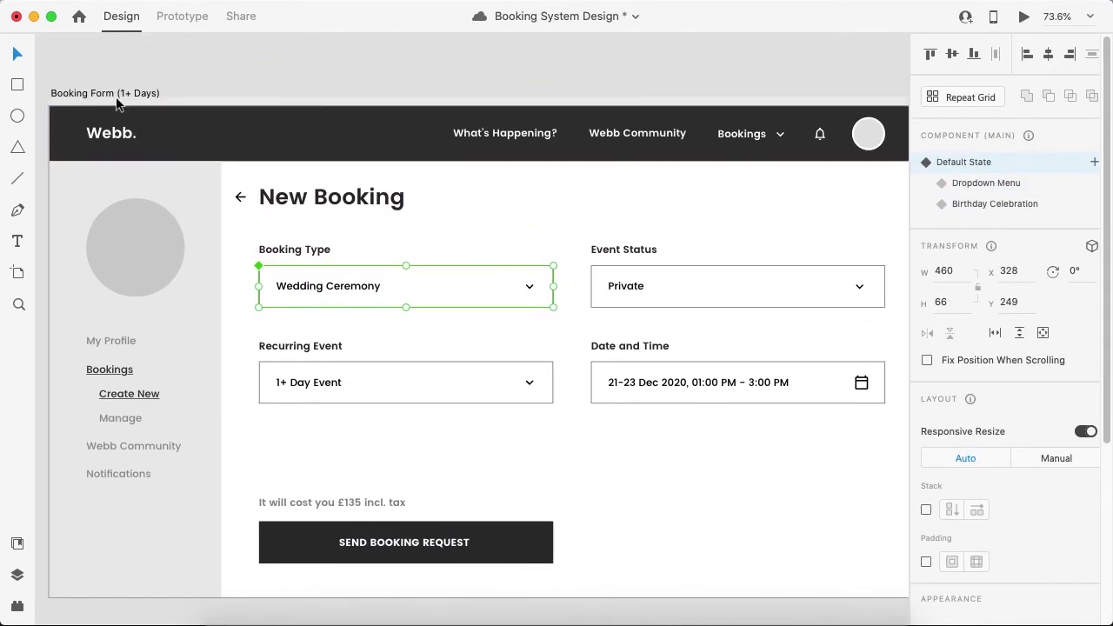
# - Preview the Booking Form (1+ Days) artboard, test choosing Birthday Celebration from the Booking Type dropdown, and close the preview
pyautogui.click(114, 94)
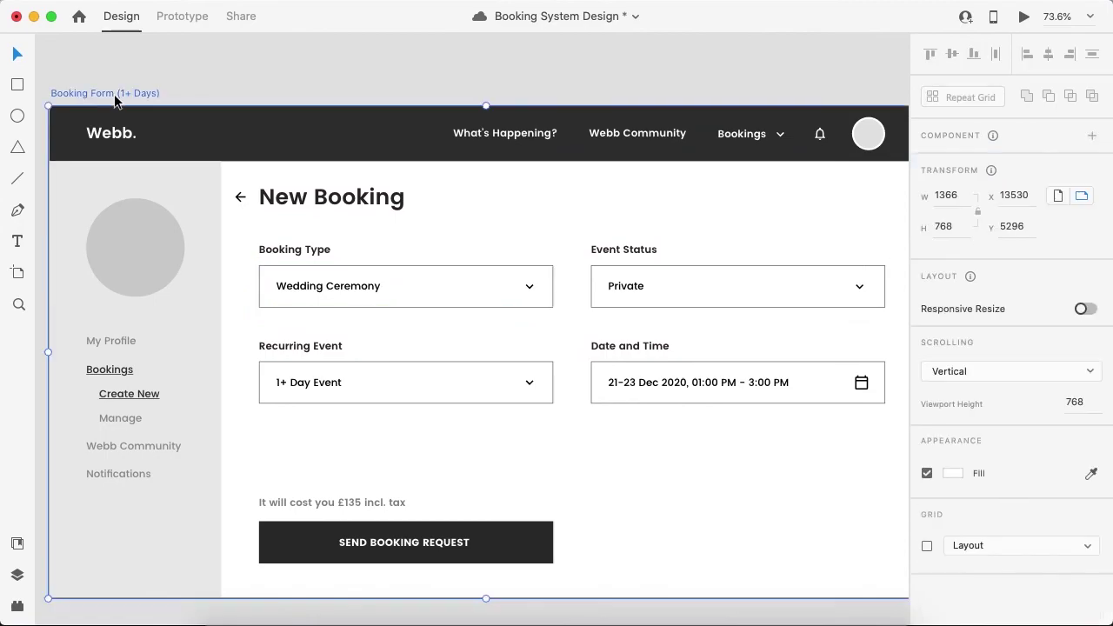
pyautogui.click(1023, 17)
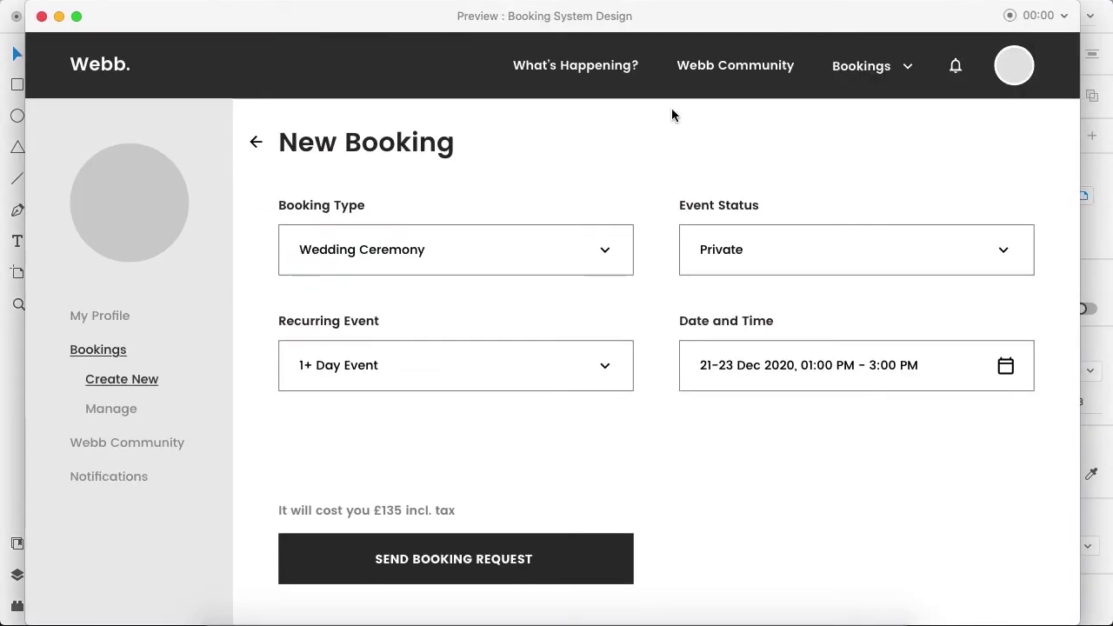
pyautogui.click(524, 250)
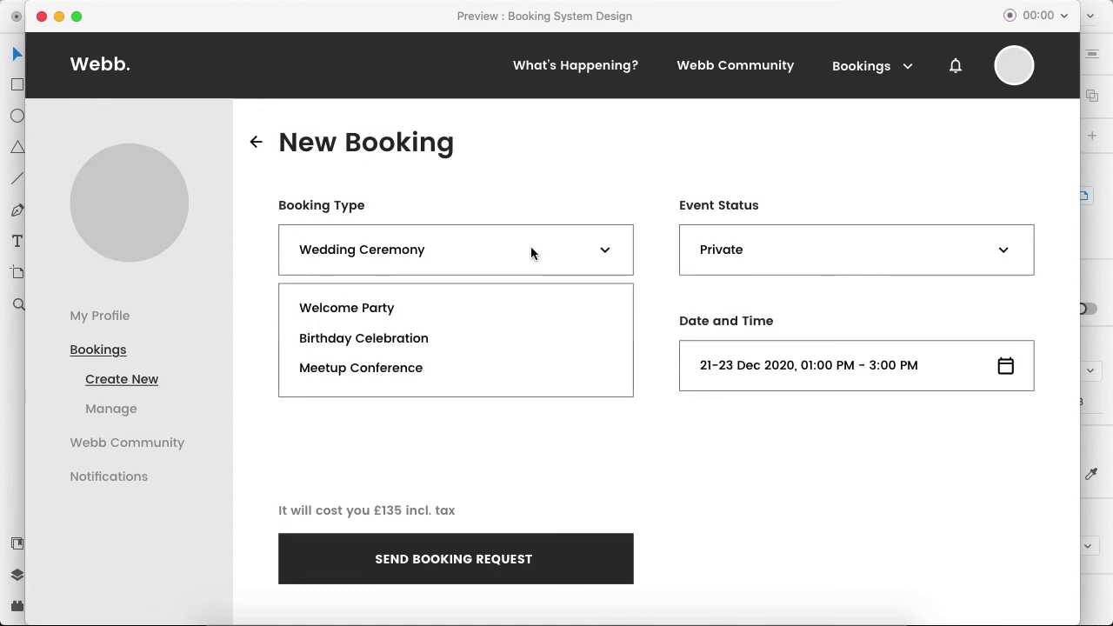
pyautogui.click(395, 348)
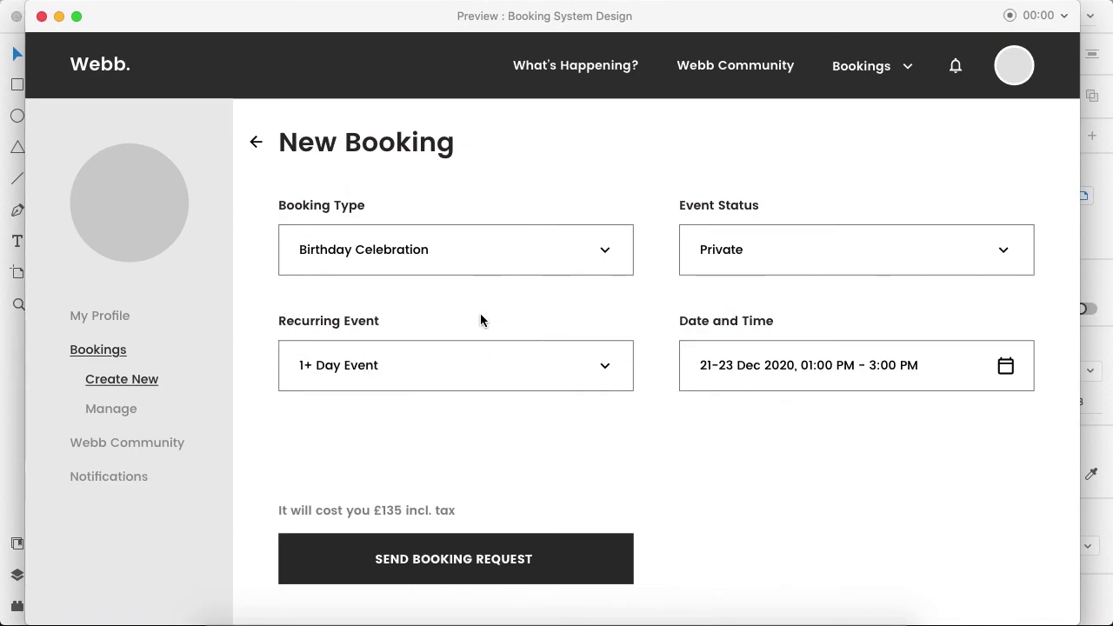
pyautogui.click(42, 17)
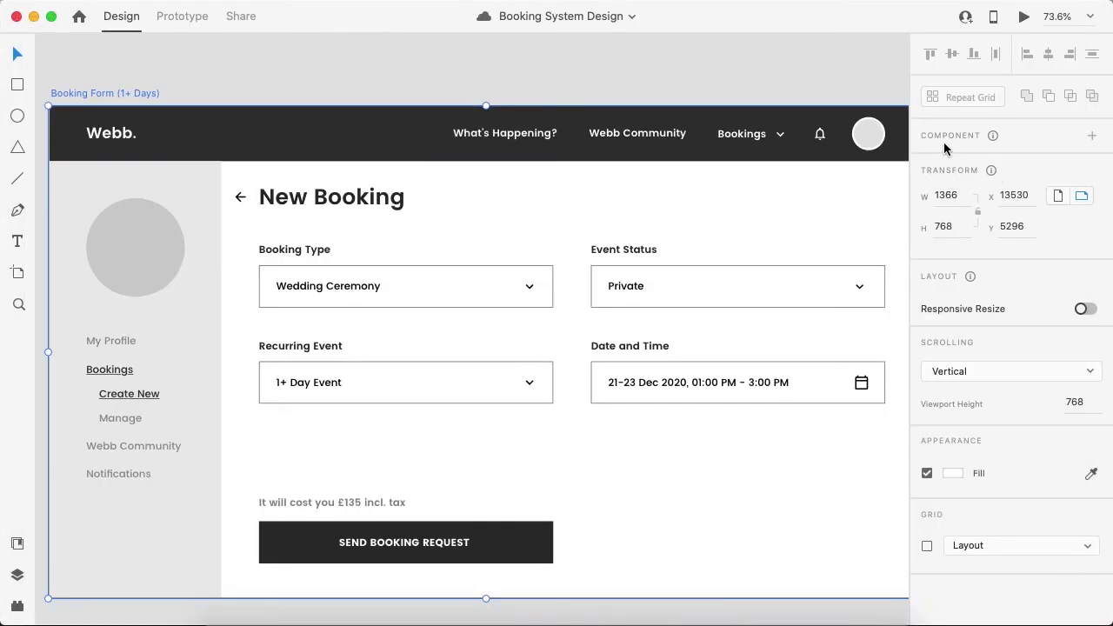